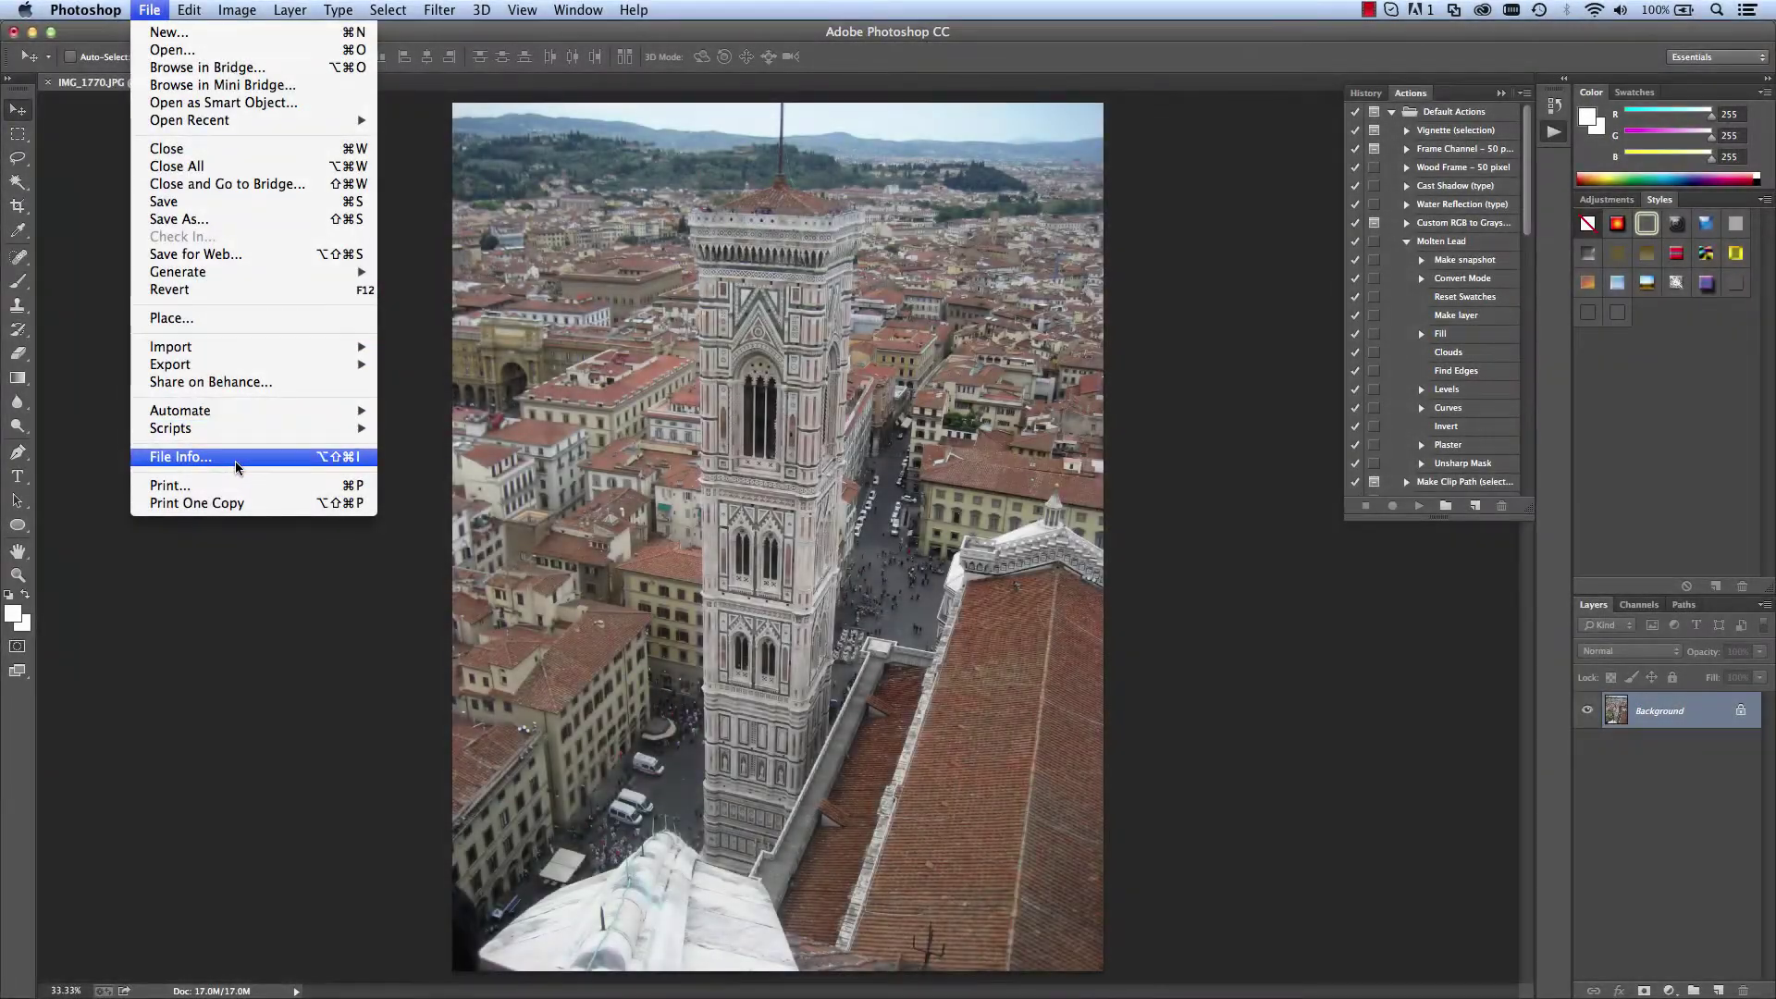
# Show the photo's File Info metadata with the IPTC Extension fields displayed.
pyautogui.click(236, 458)
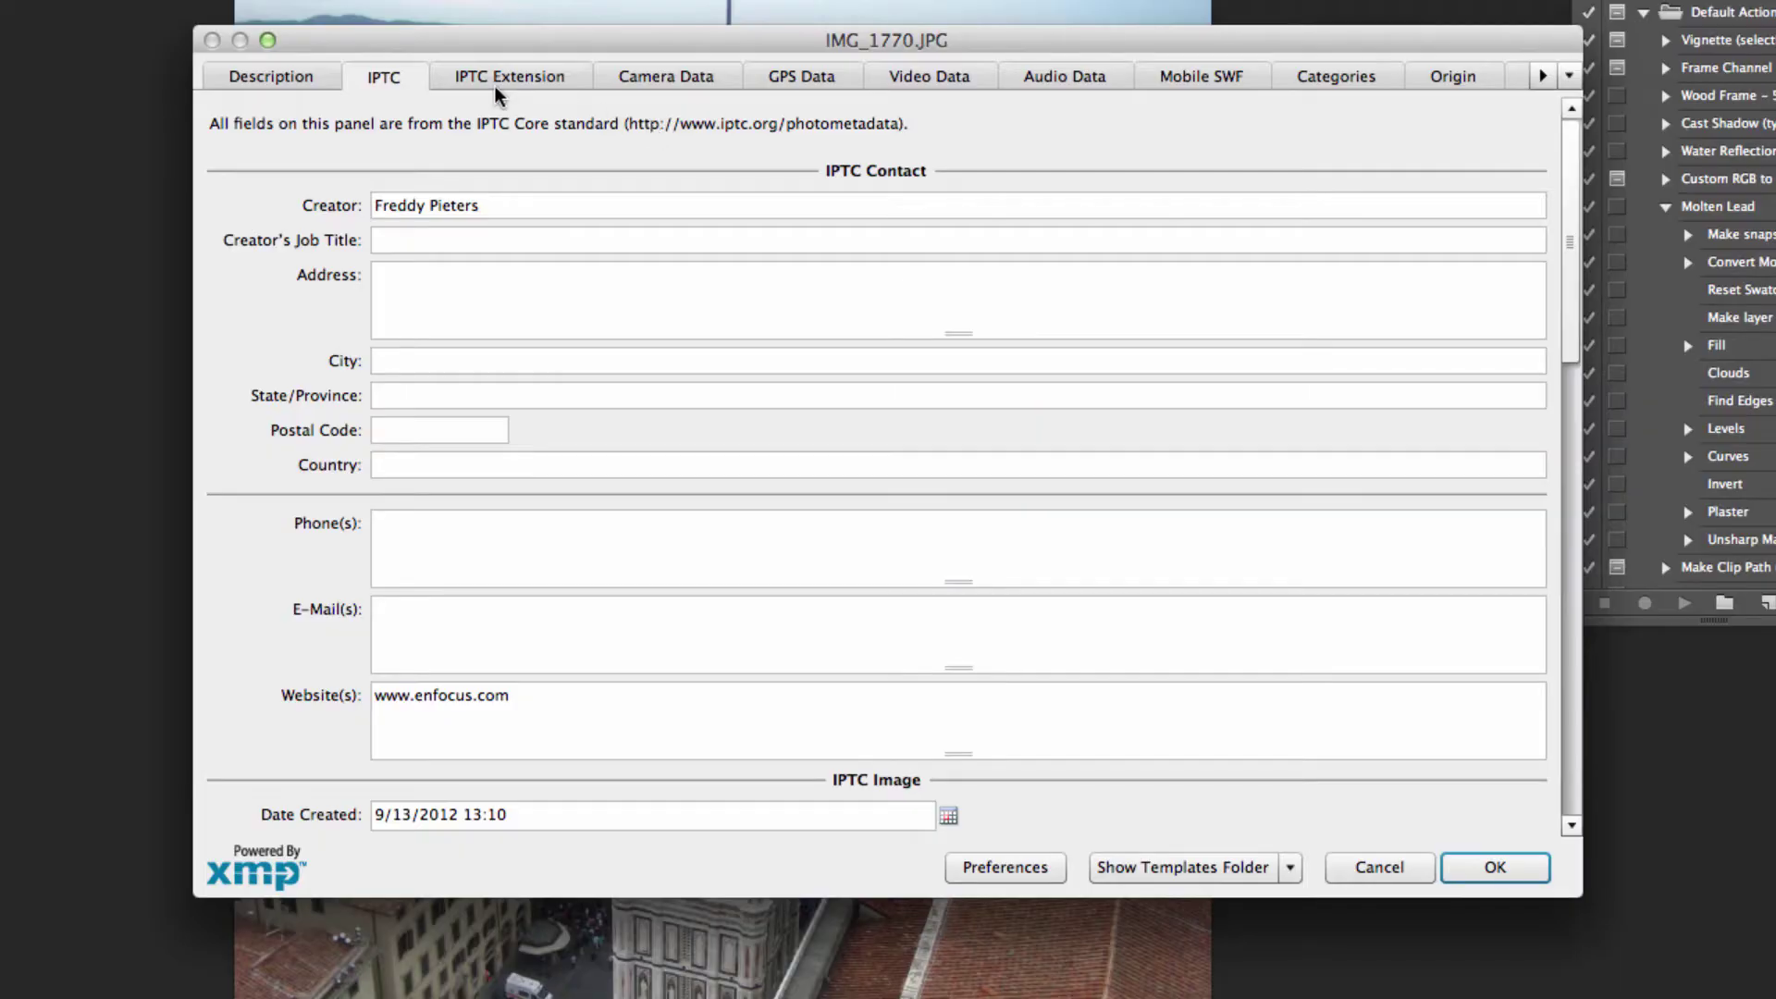
pyautogui.click(494, 83)
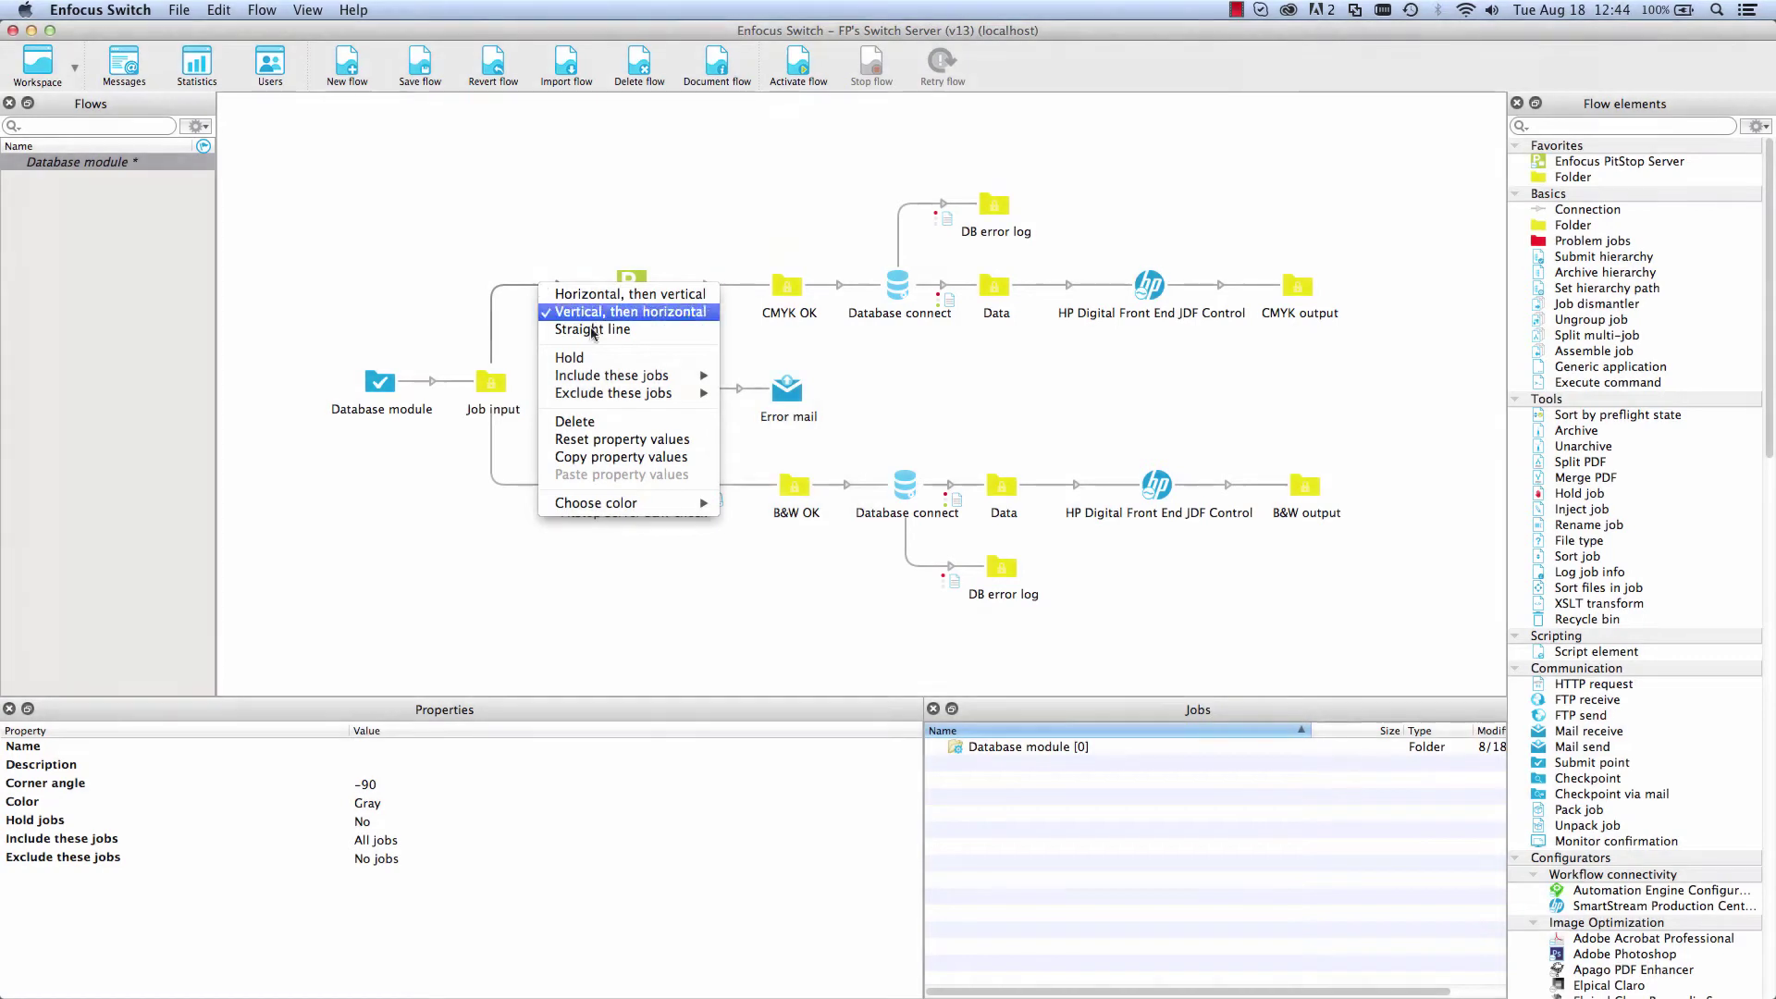
# Define the connection's include condition with the Database Text variable as its left-hand value.
pyautogui.moveTo(630, 375)
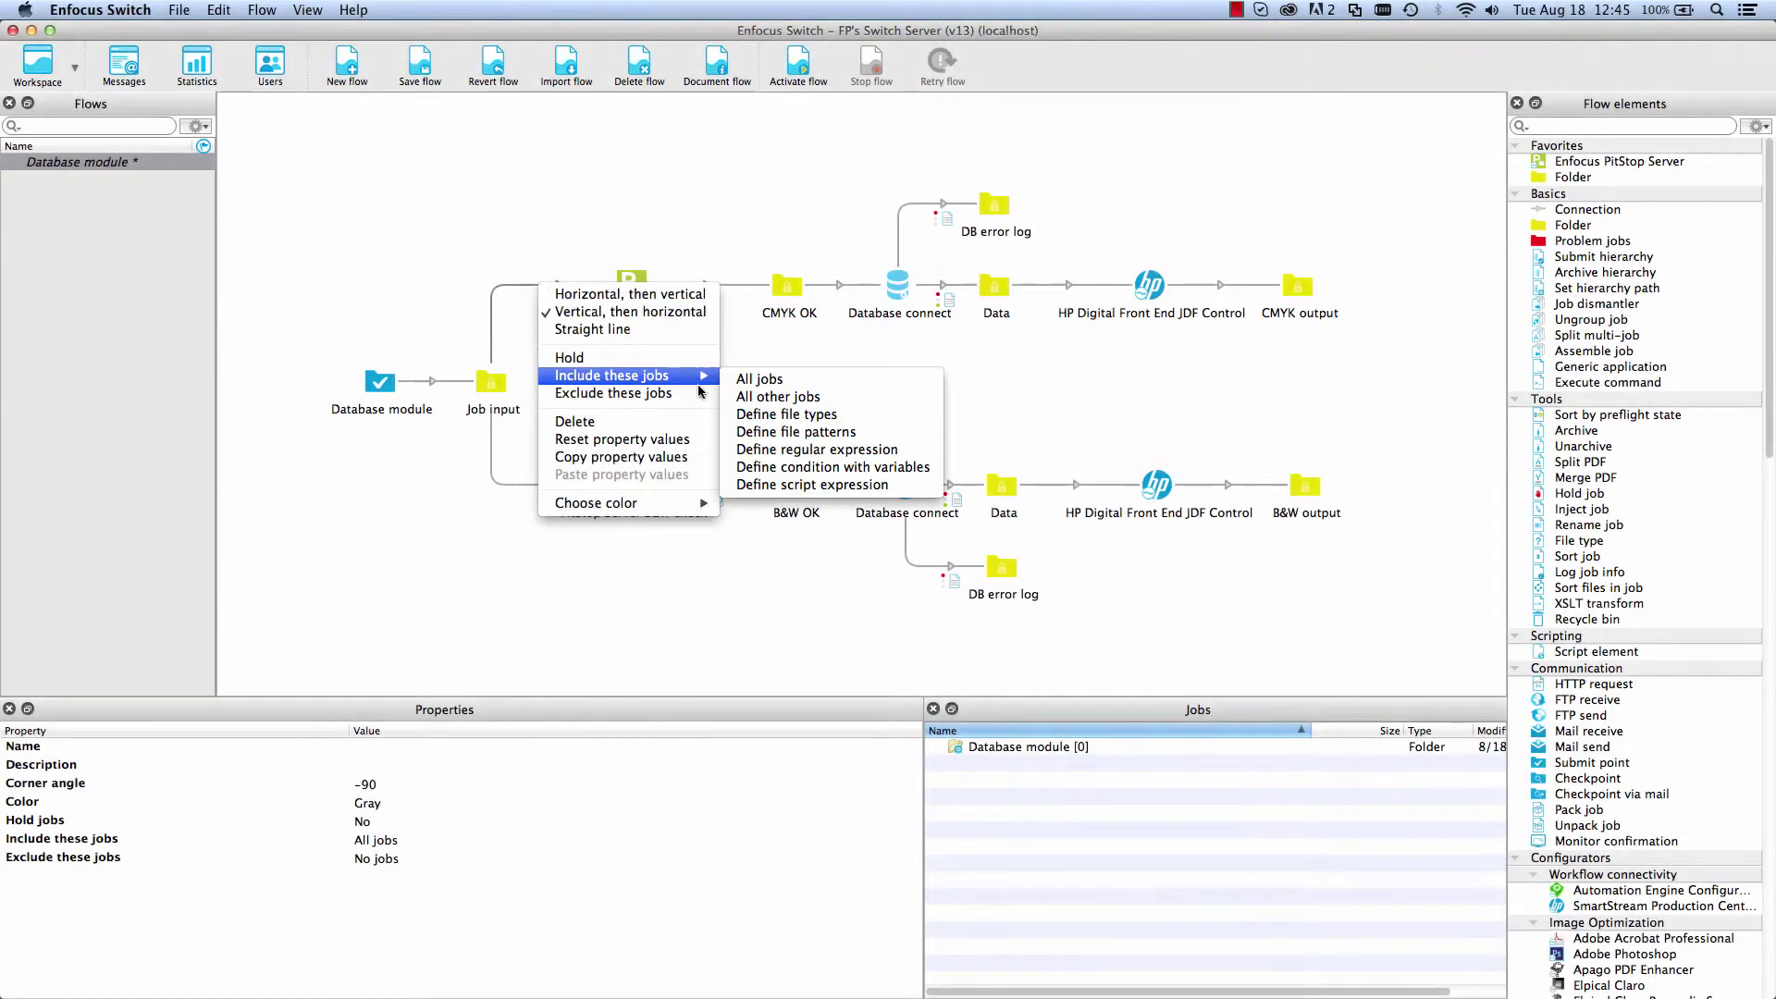
pyautogui.click(796, 467)
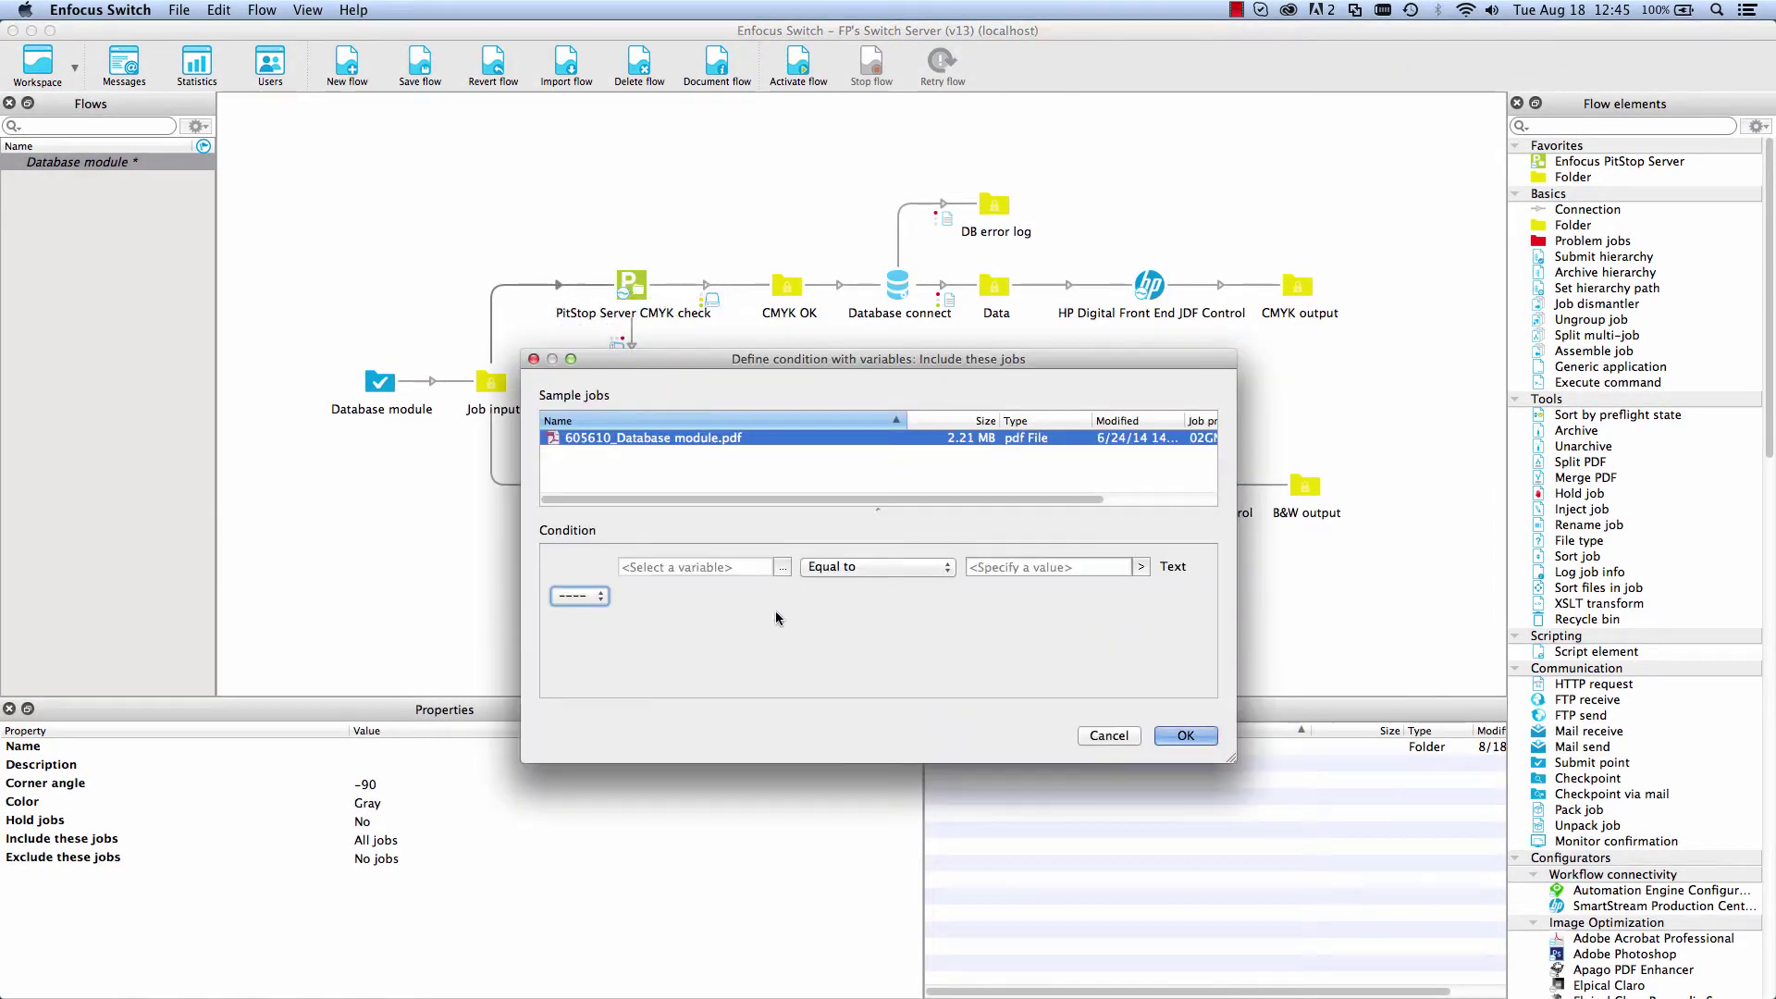
pyautogui.click(784, 570)
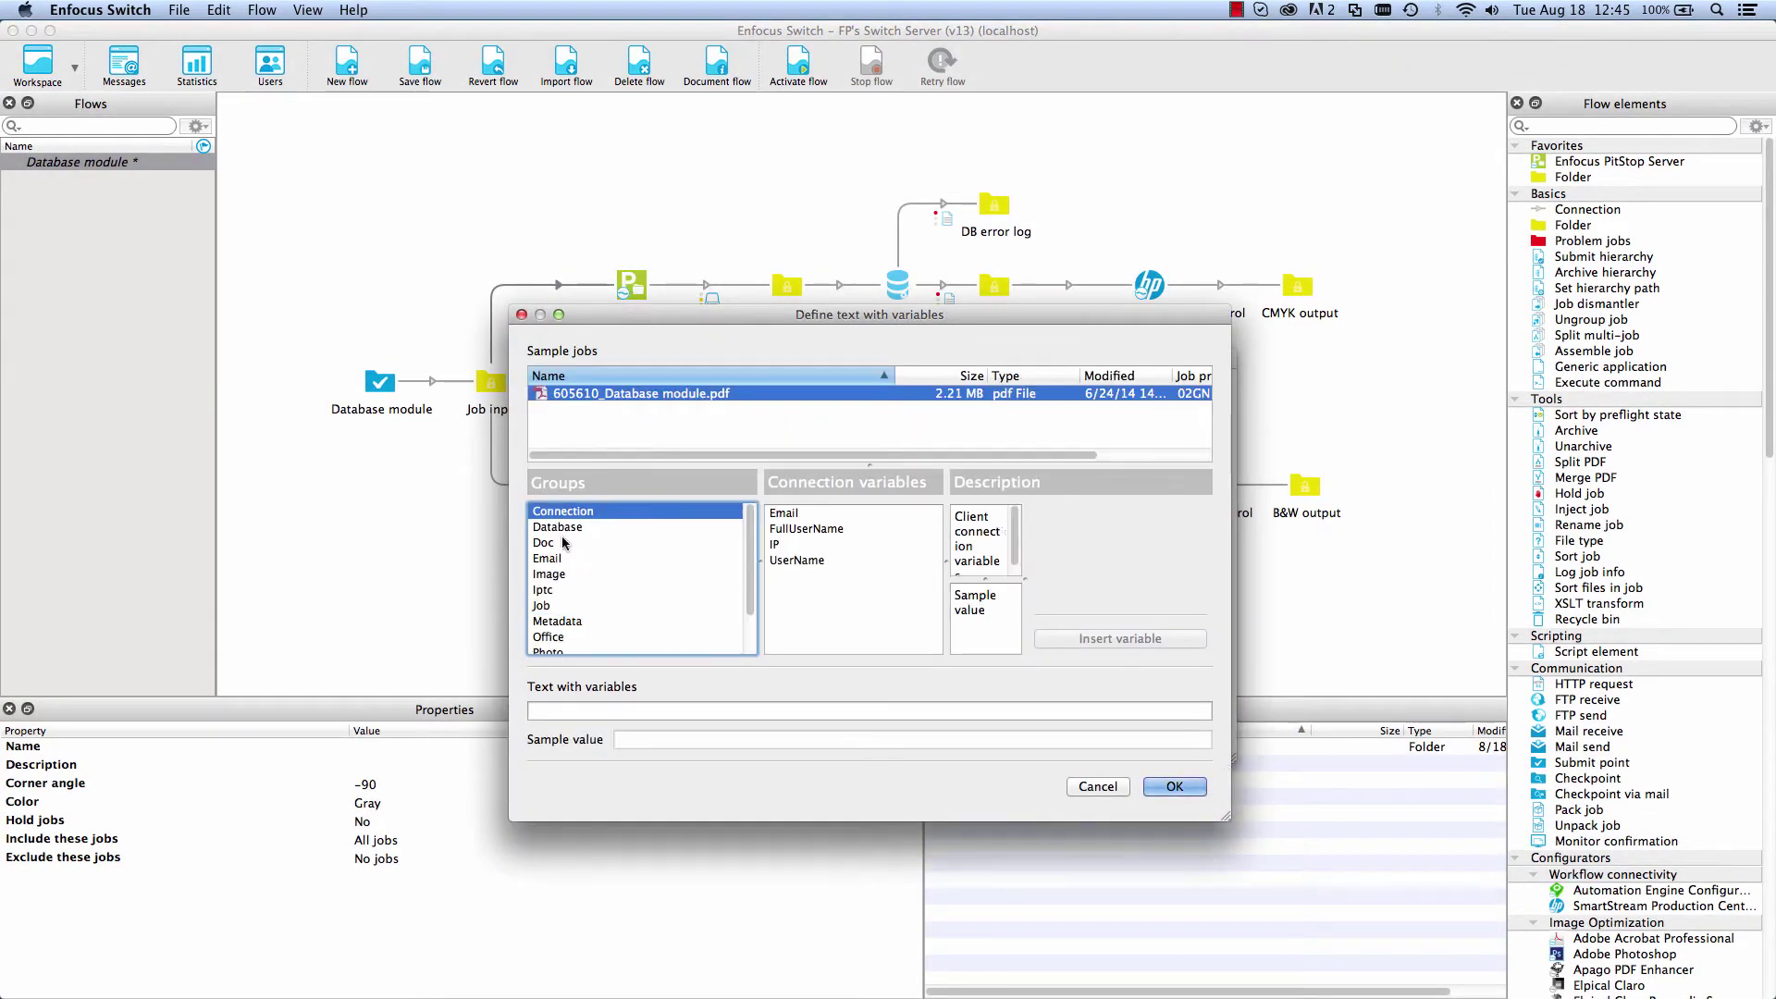
pyautogui.click(557, 526)
pyautogui.click(781, 575)
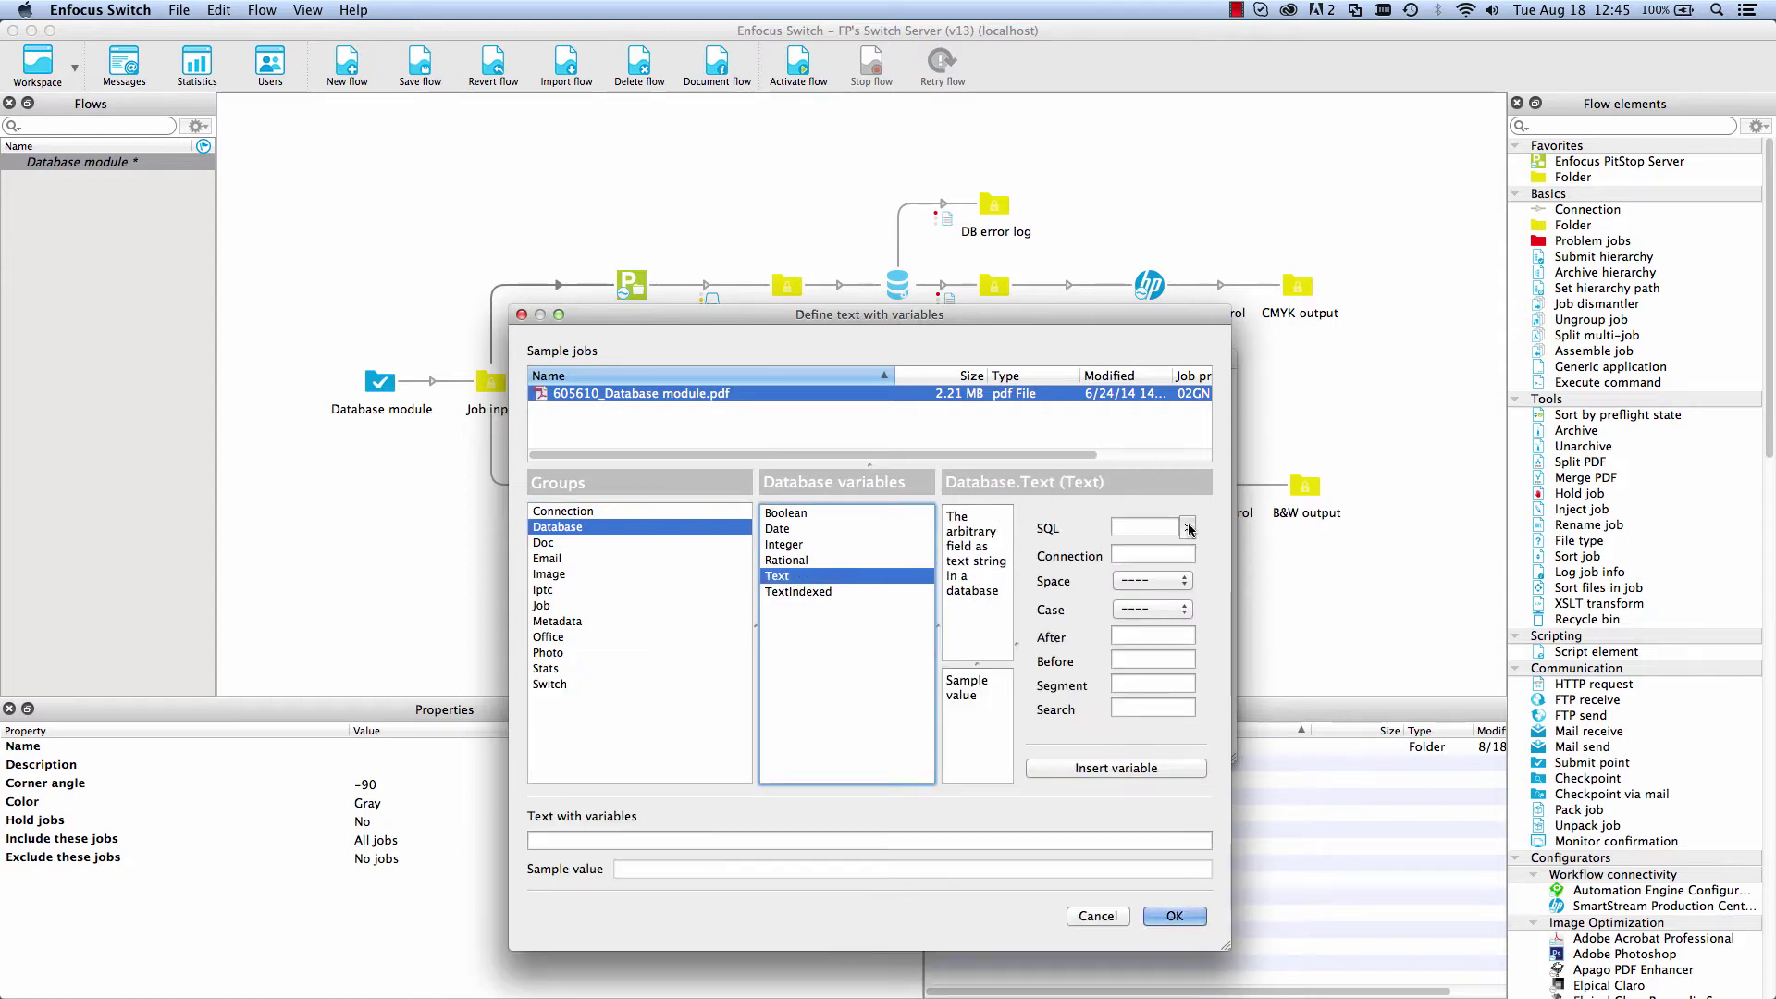
# Build an SQL statement selecting ColorInformation from the jobs table, matched on JobNumber.
pyautogui.click(1187, 528)
pyautogui.click(1133, 548)
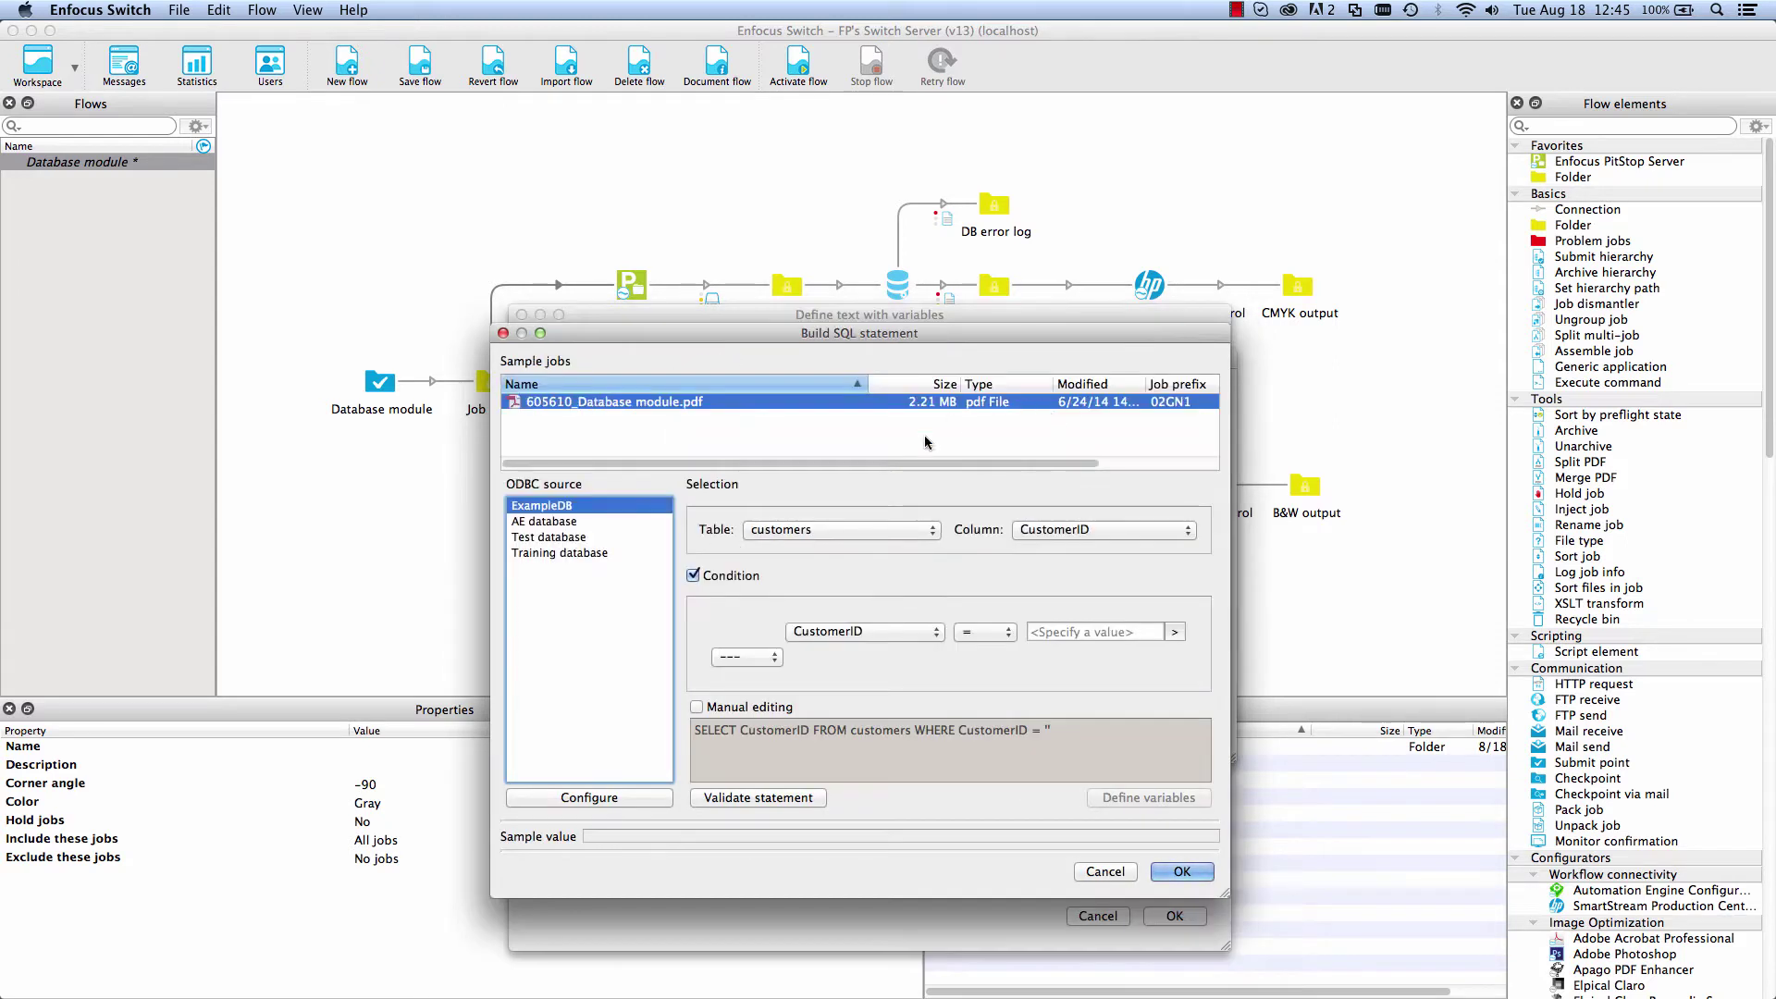
pyautogui.click(791, 530)
pyautogui.click(791, 564)
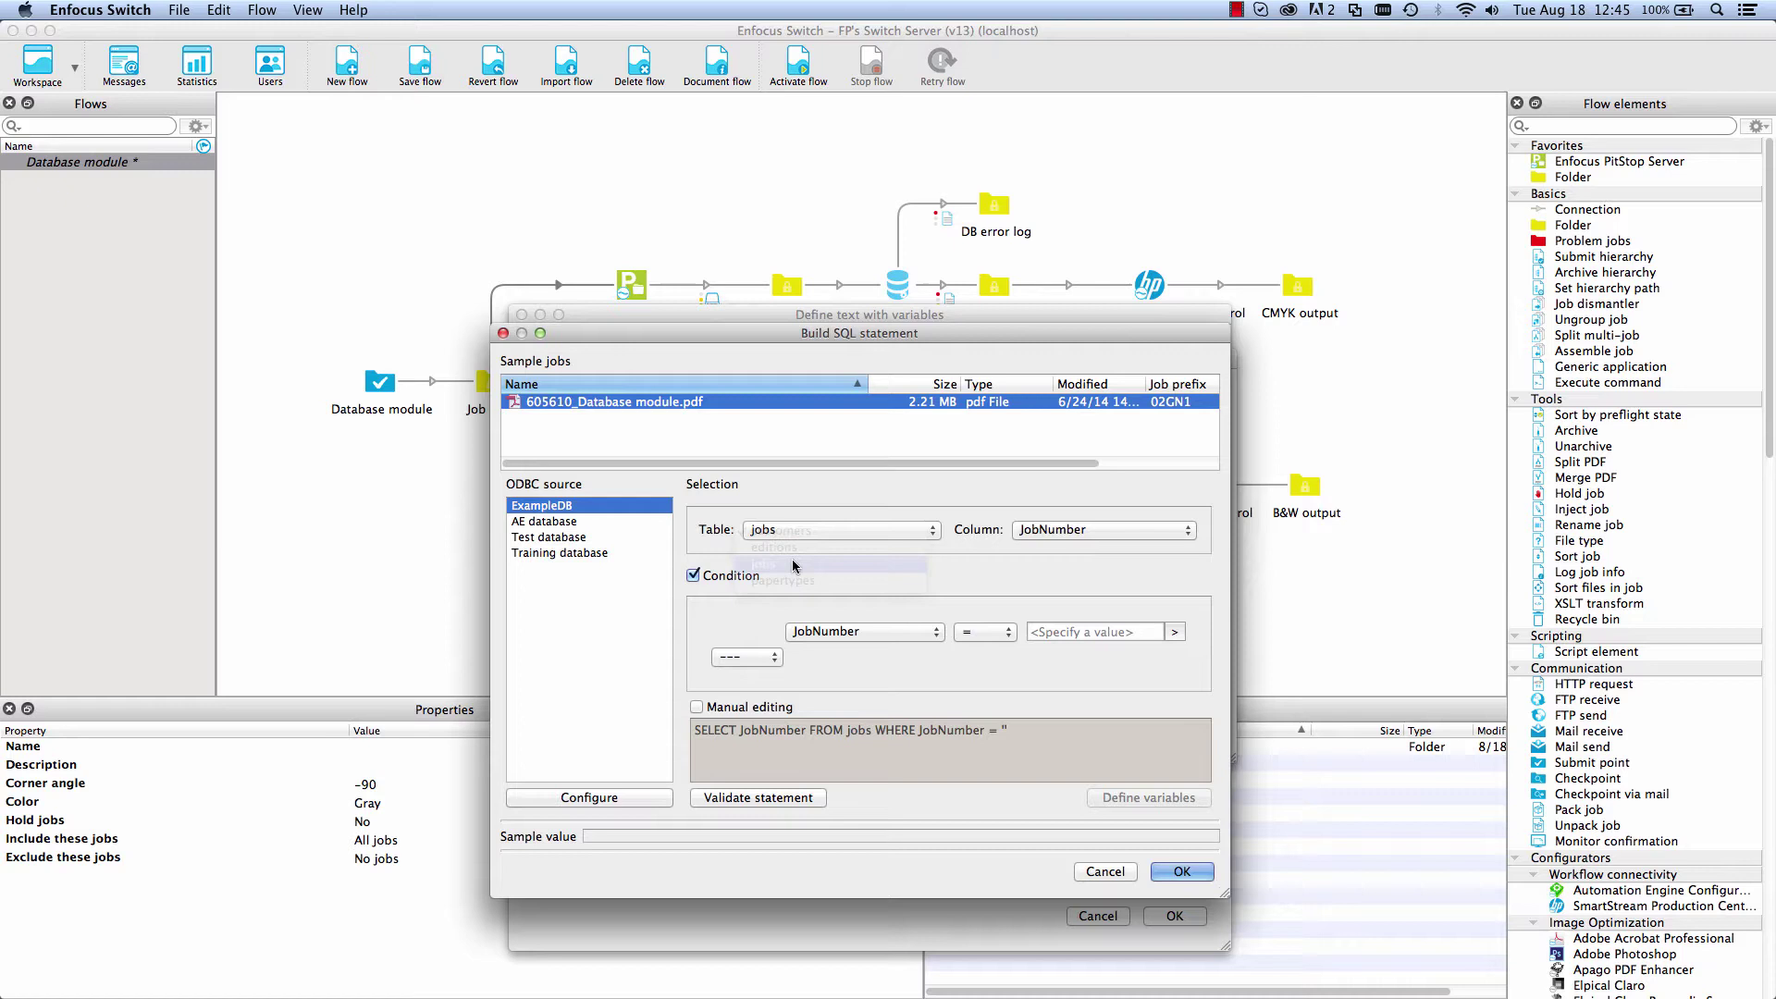
pyautogui.click(1108, 530)
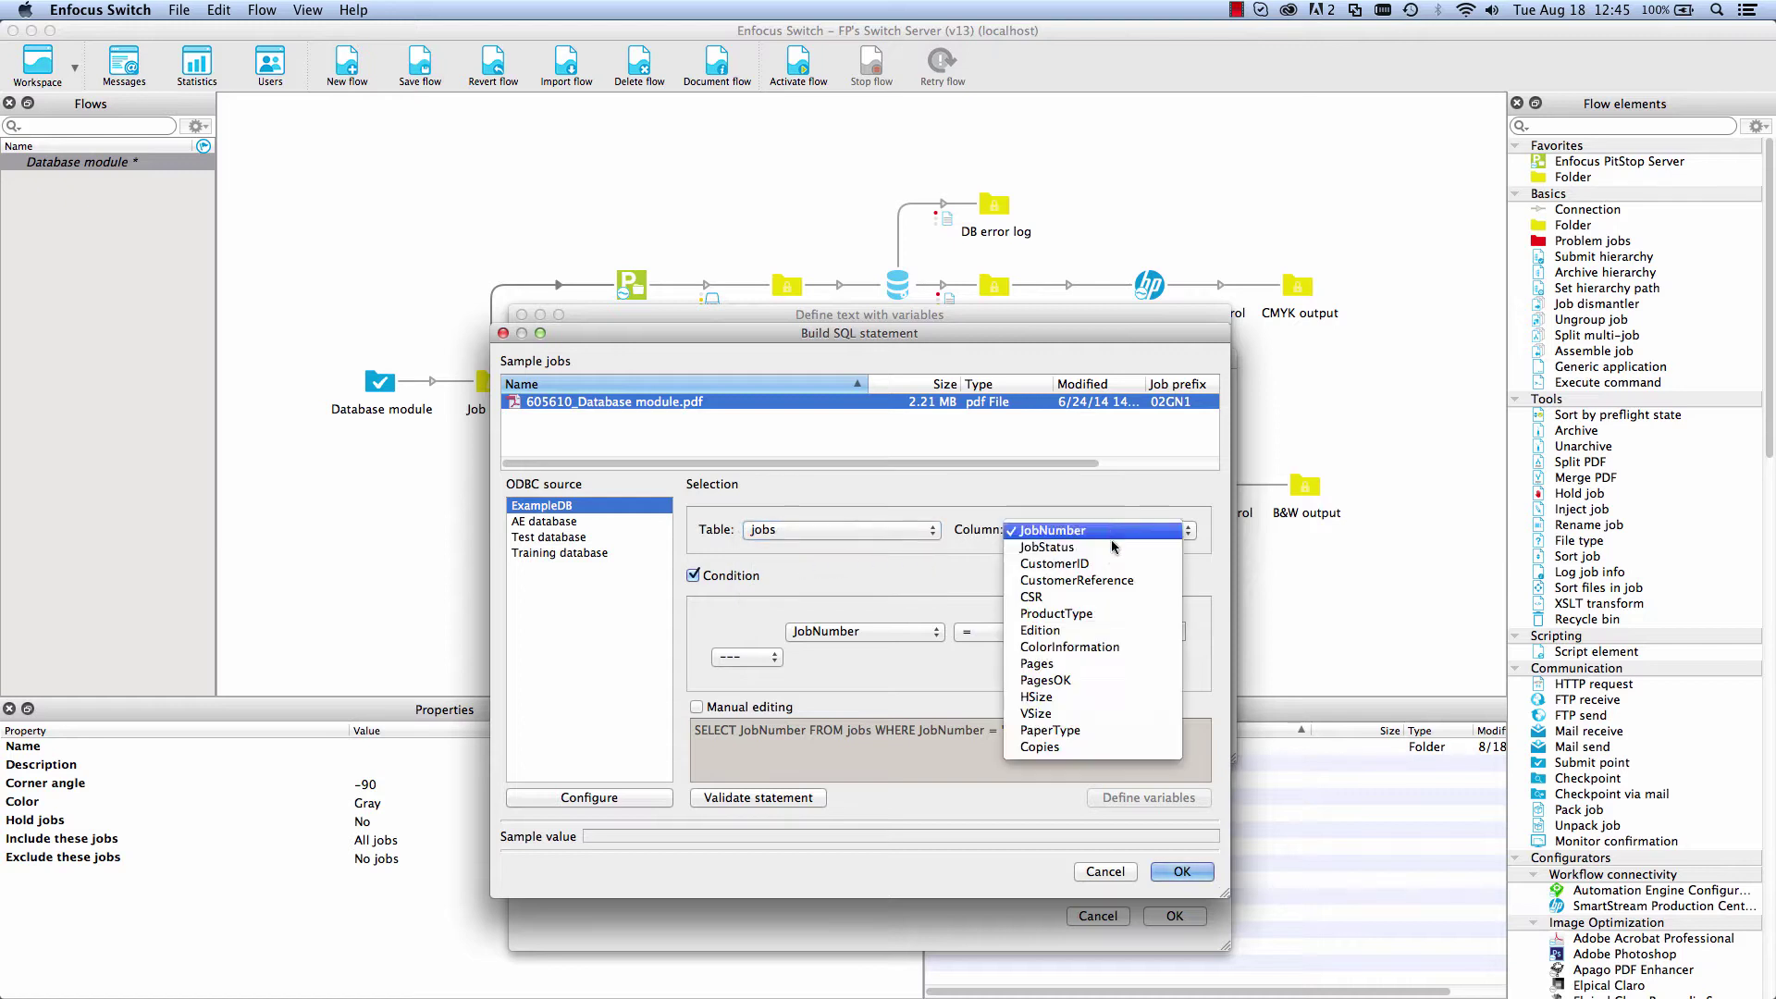
pyautogui.click(1073, 647)
pyautogui.click(1058, 635)
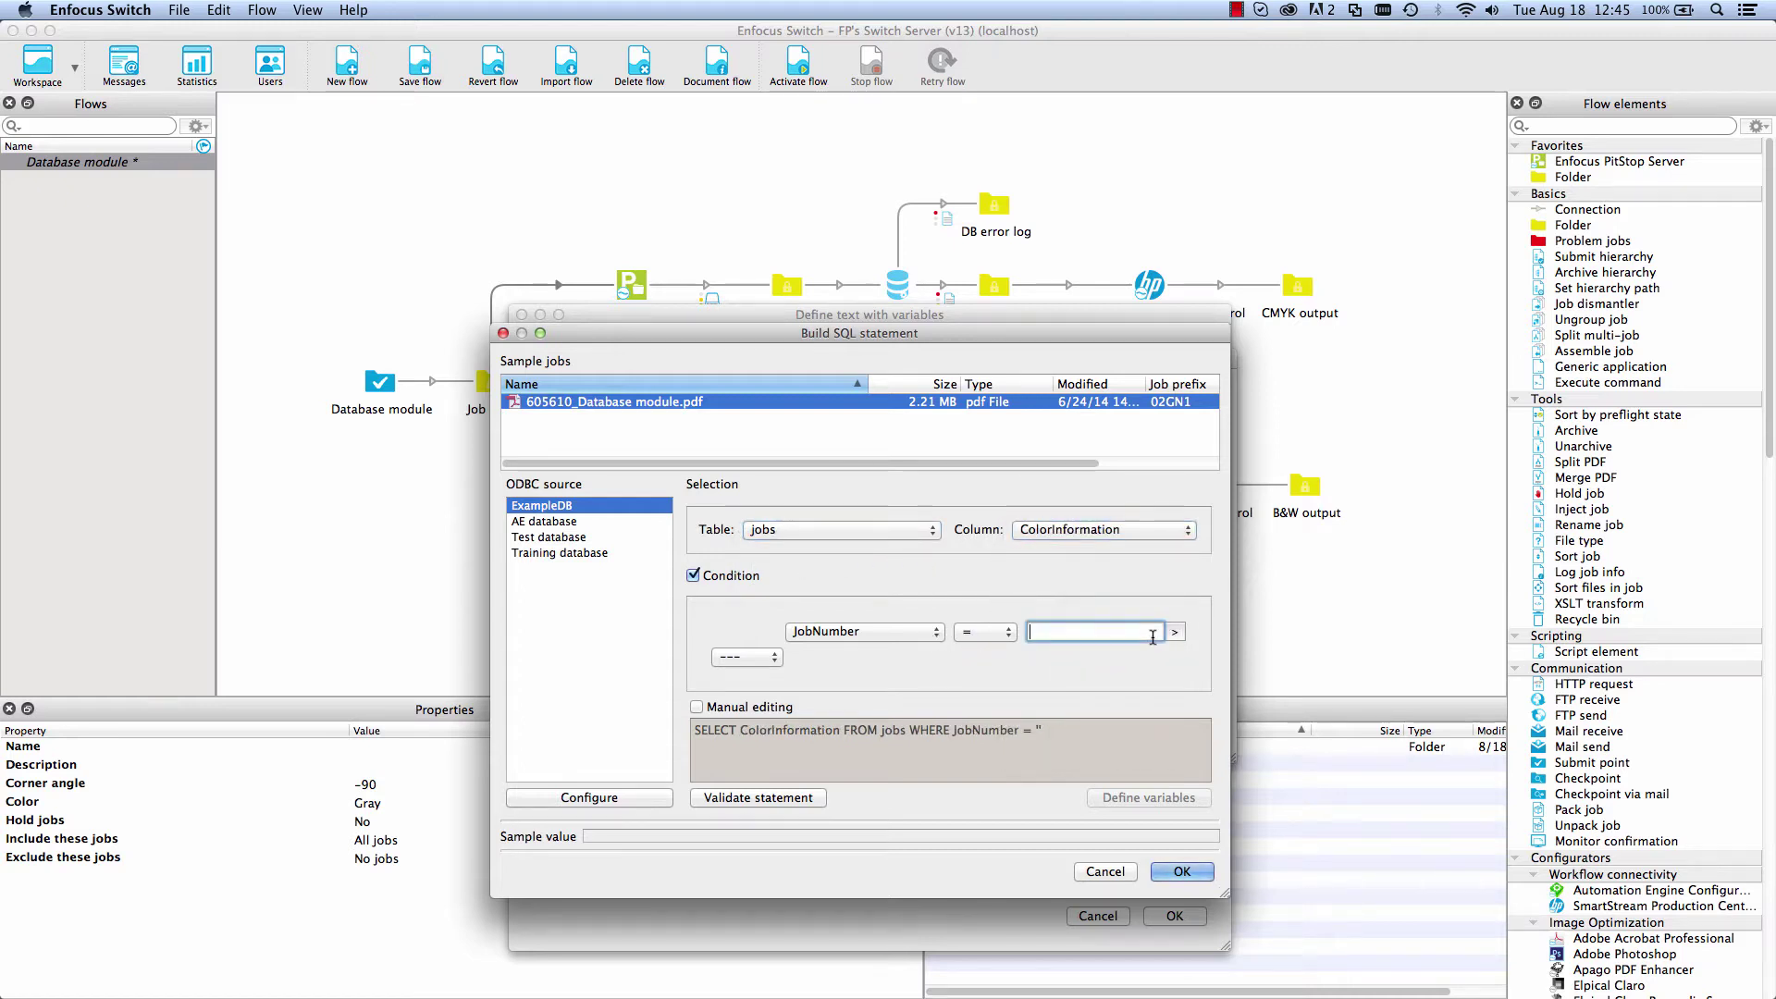
pyautogui.click(1175, 632)
# Set the JobNumber match value to Job.NameProper cut before '_'.
pyautogui.click(1086, 651)
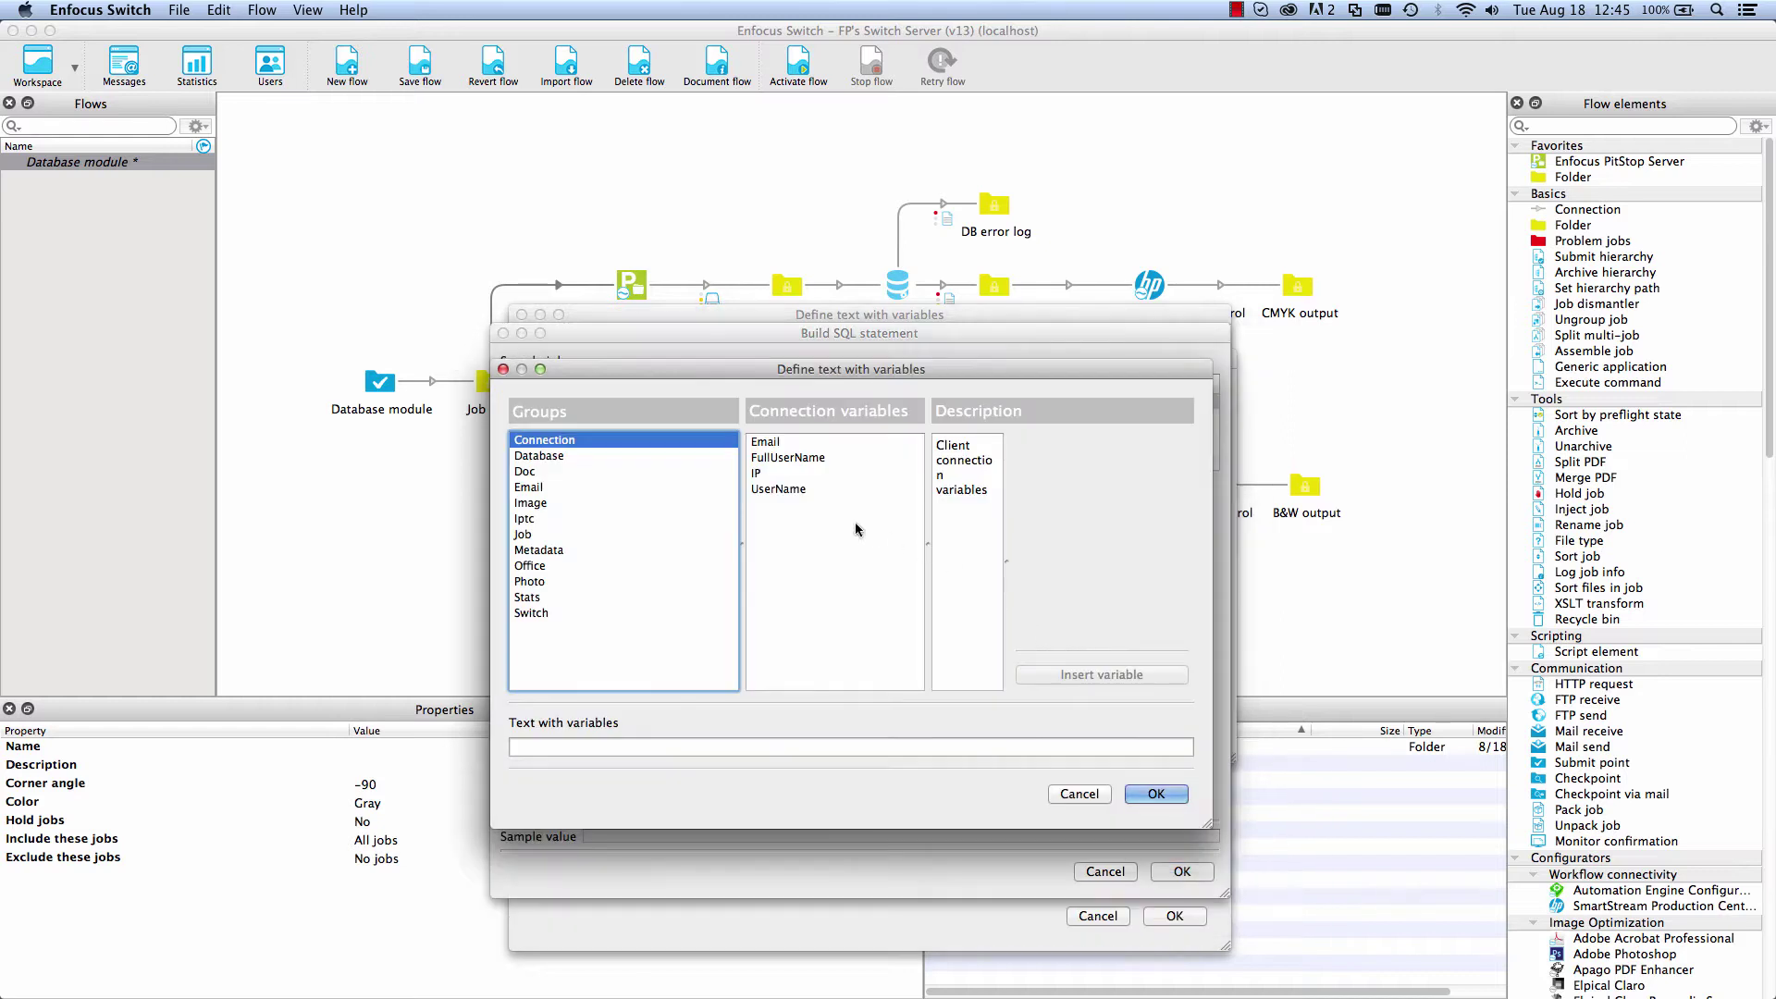
pyautogui.click(541, 660)
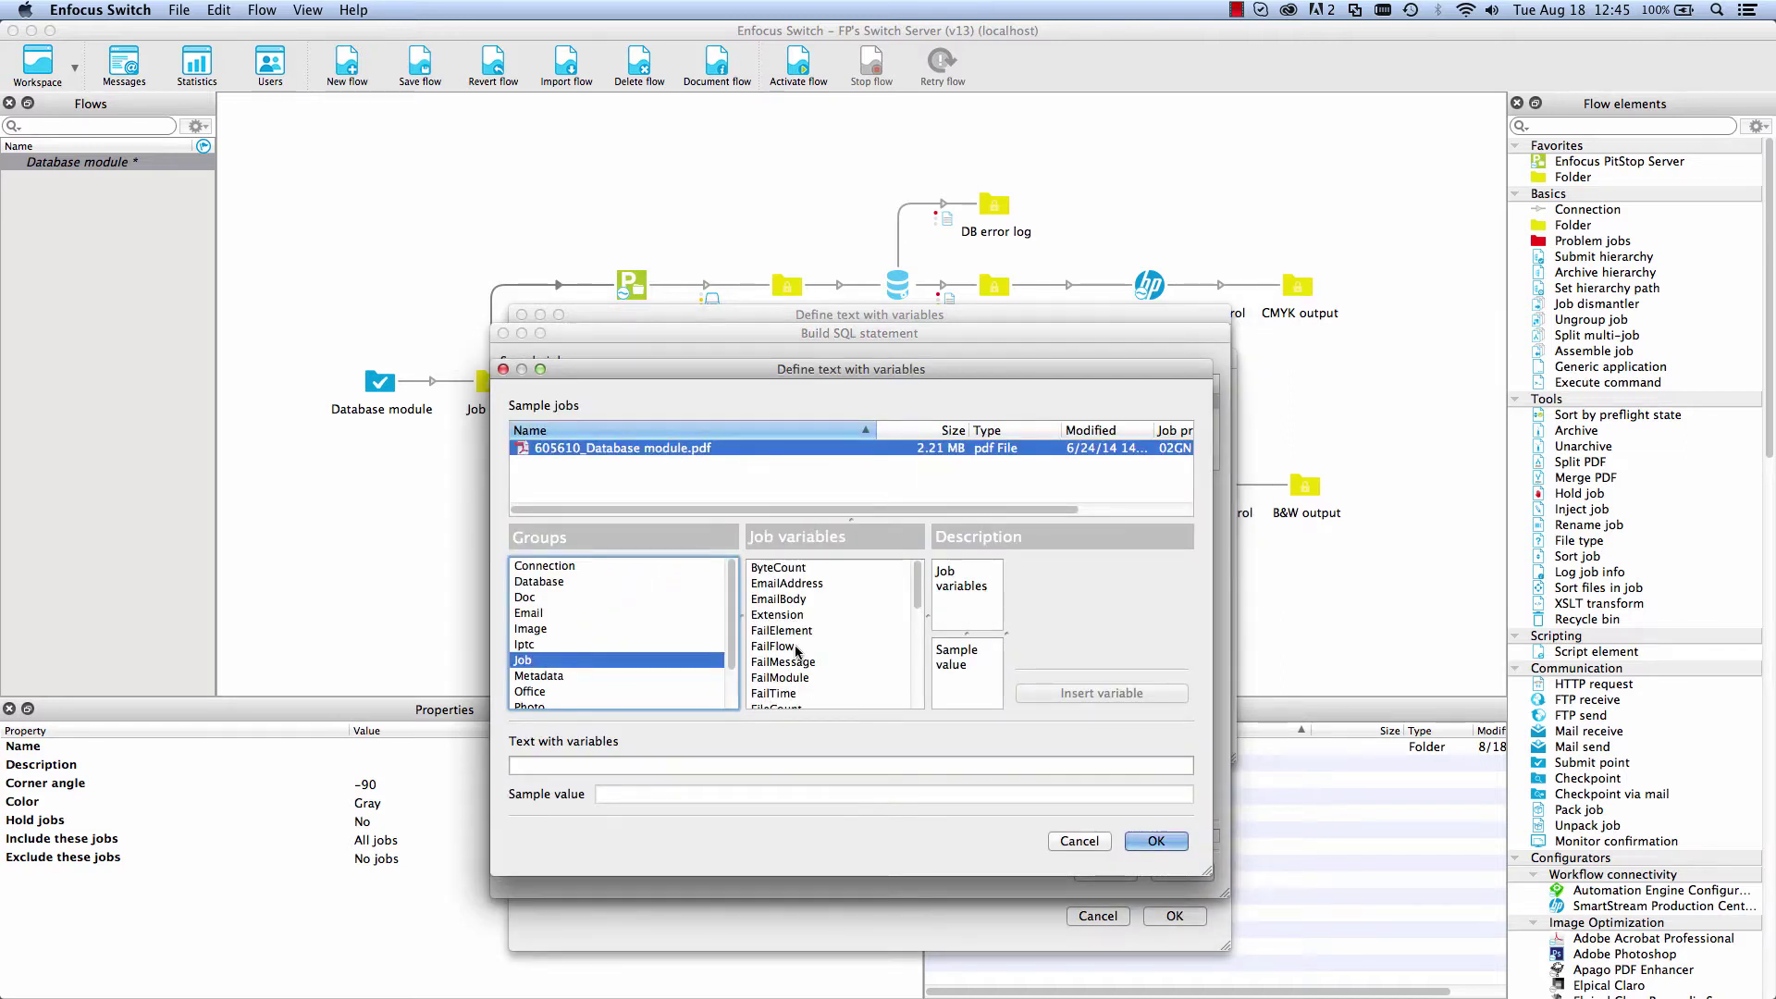
pyautogui.scroll(-3, 794, 657)
pyautogui.click(787, 680)
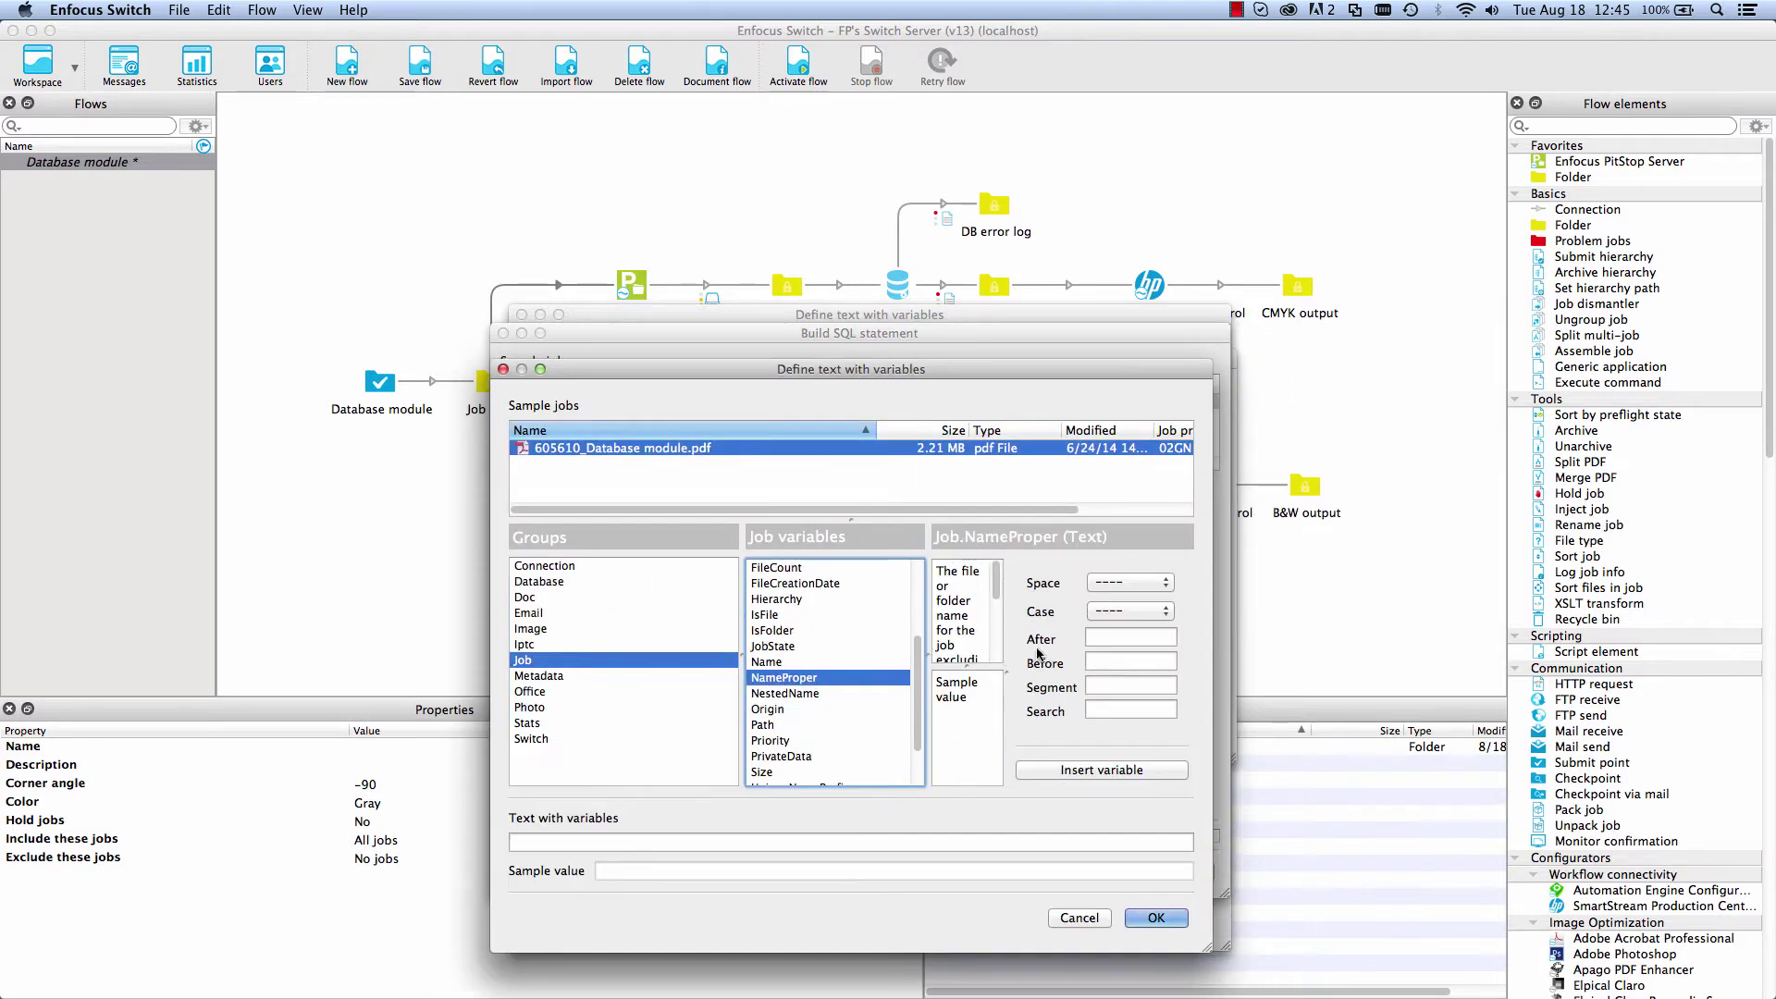
pyautogui.click(1121, 661)
pyautogui.write('_')
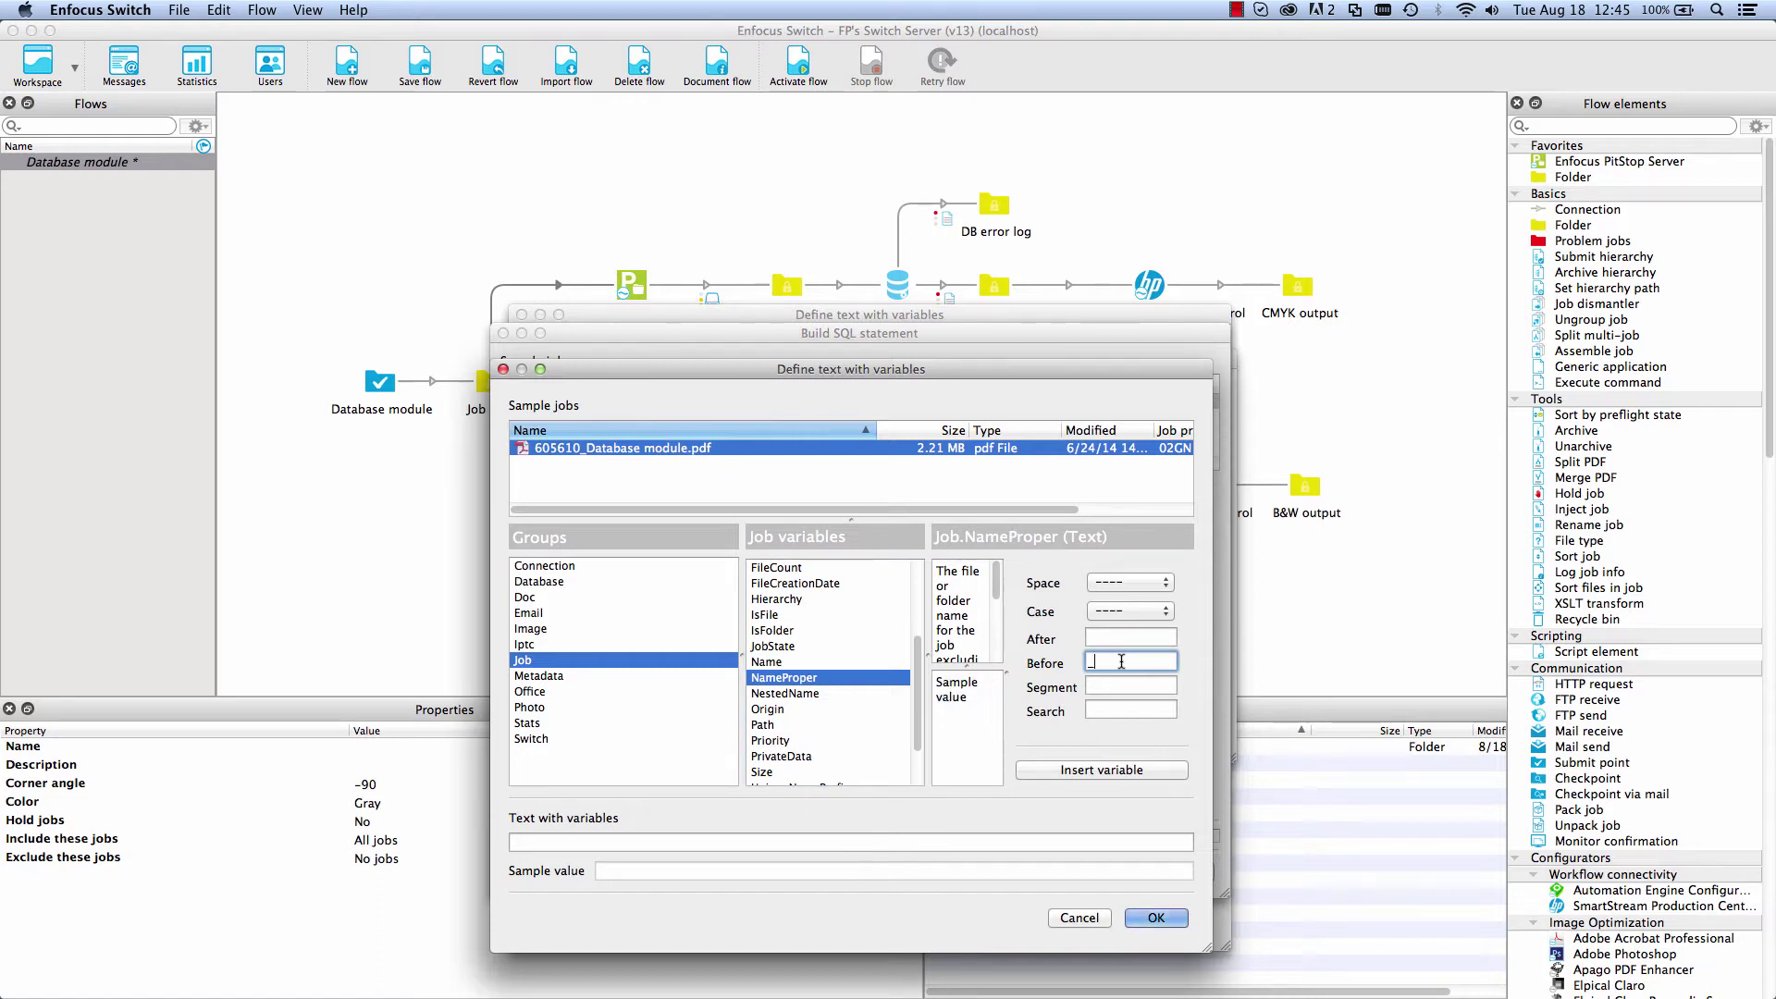
pyautogui.click(1109, 772)
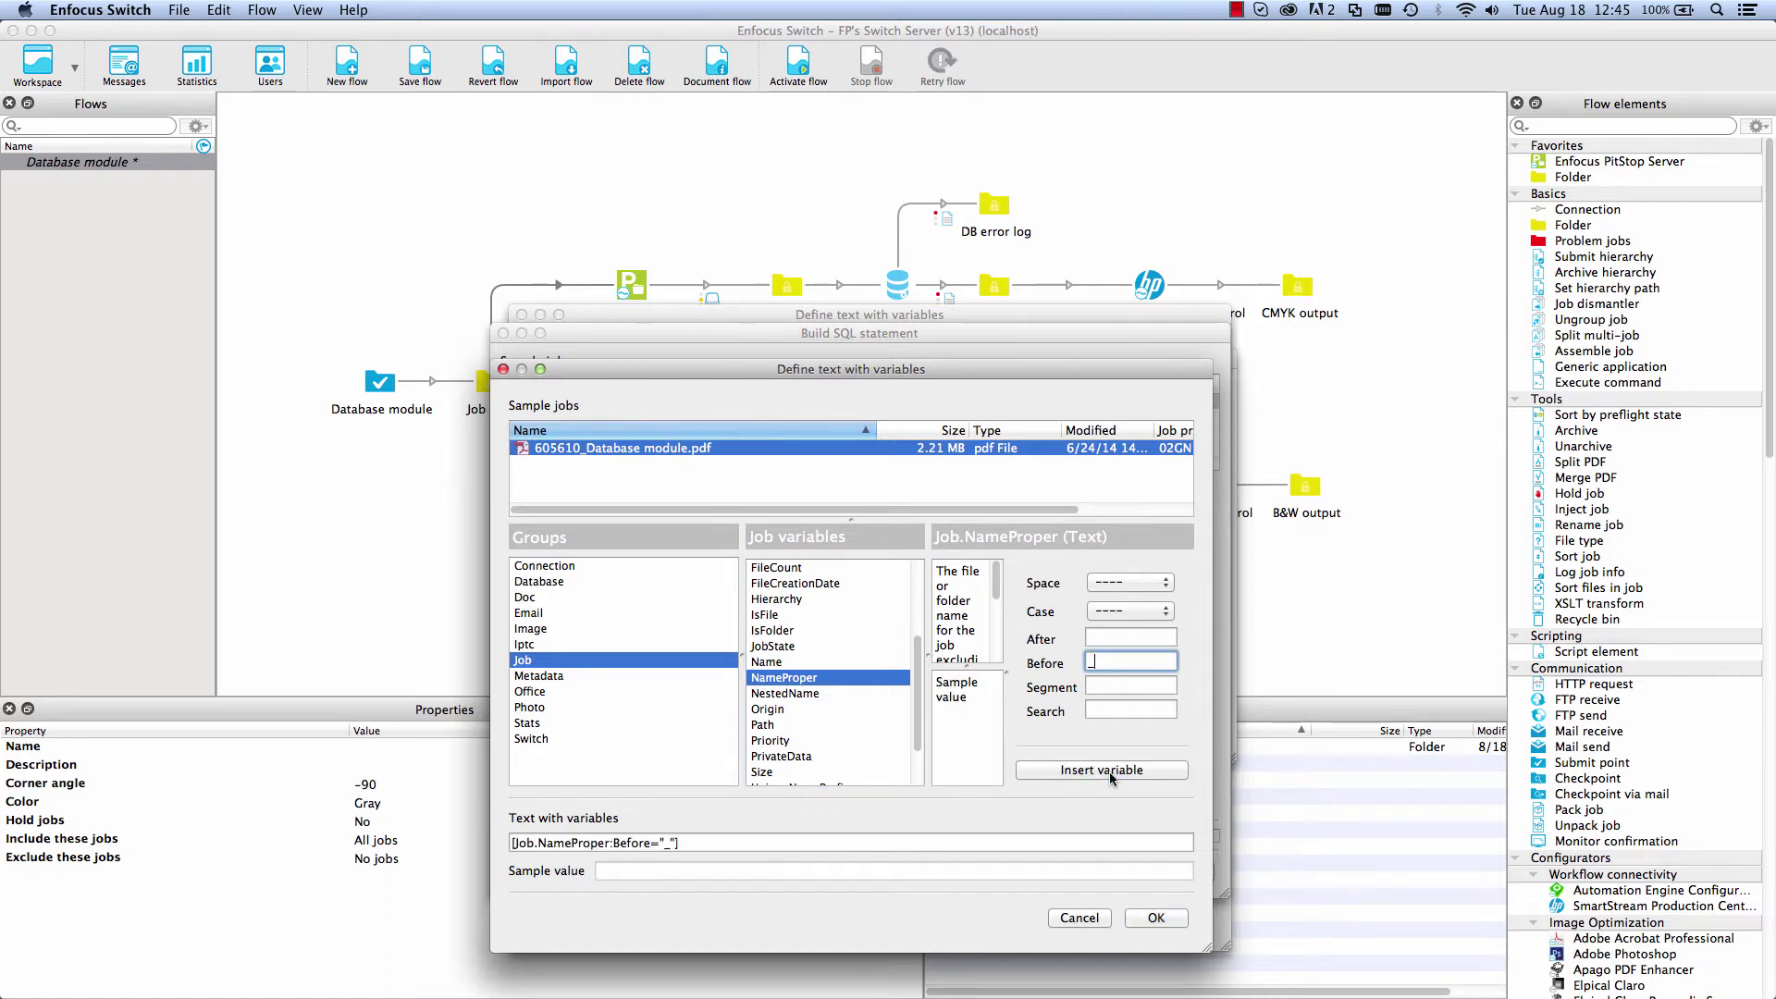
pyautogui.click(1156, 918)
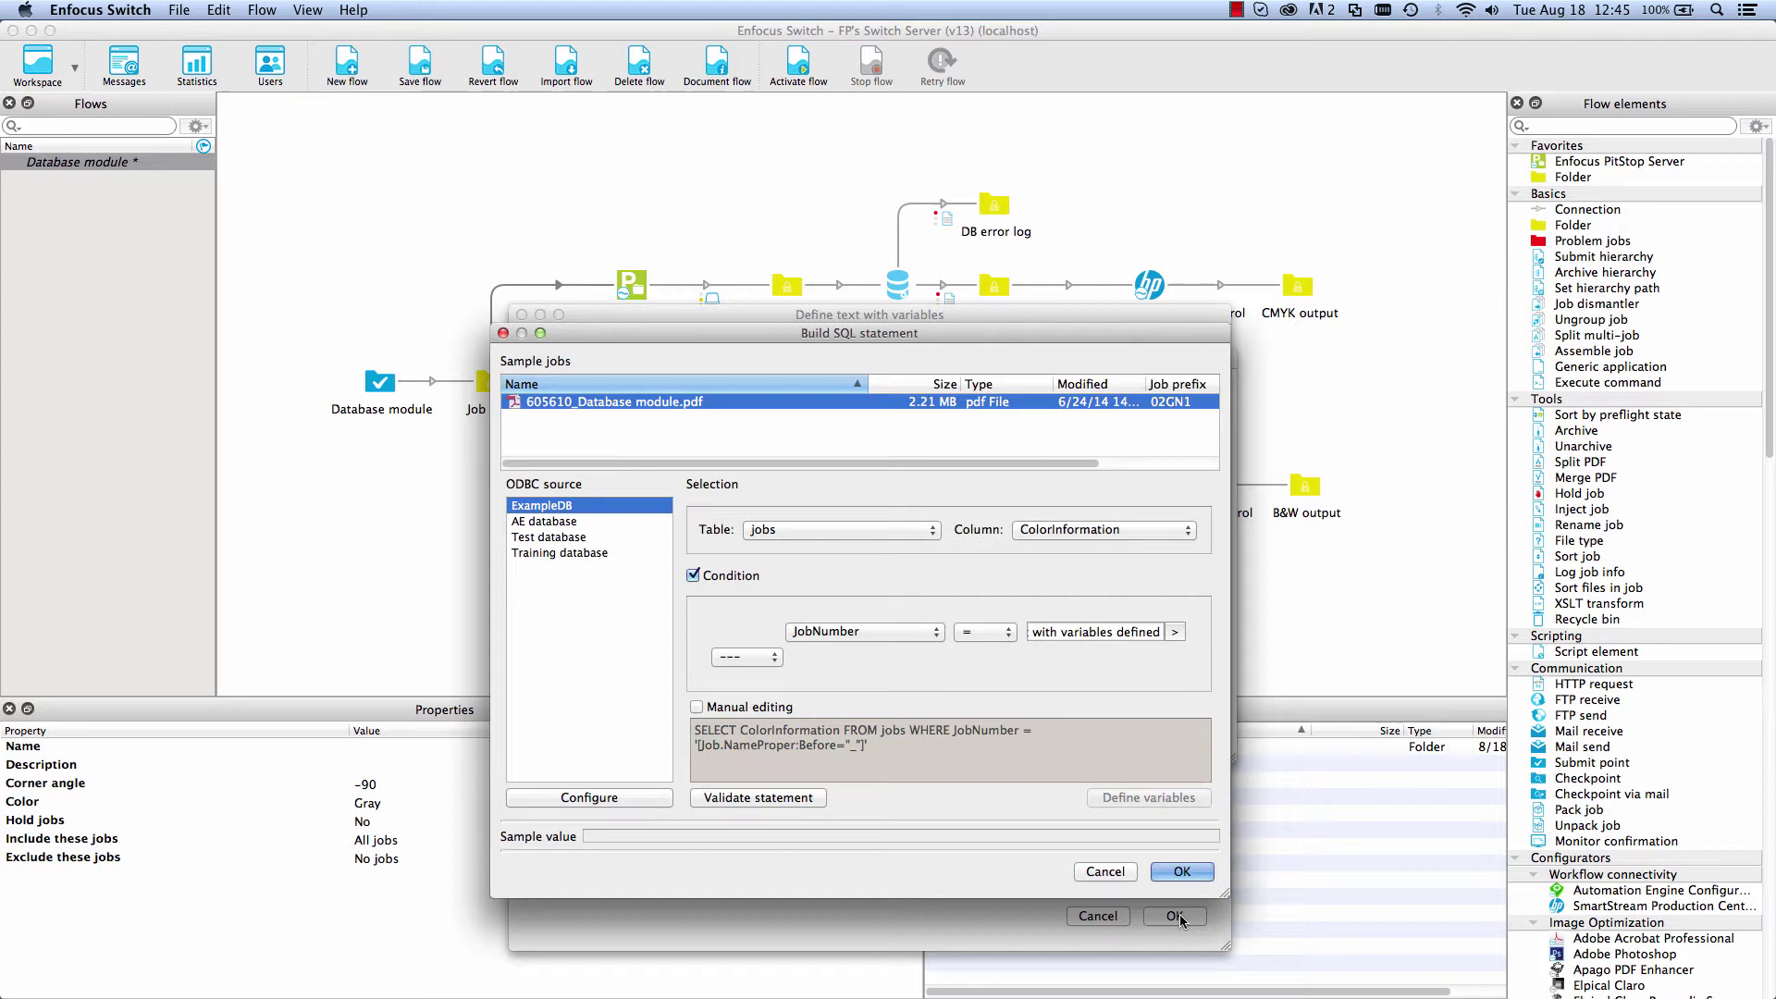
# Validate and accept the SQL lookup, then require its result to equal CMYK.
pyautogui.click(773, 799)
pyautogui.click(1183, 872)
pyautogui.click(1116, 767)
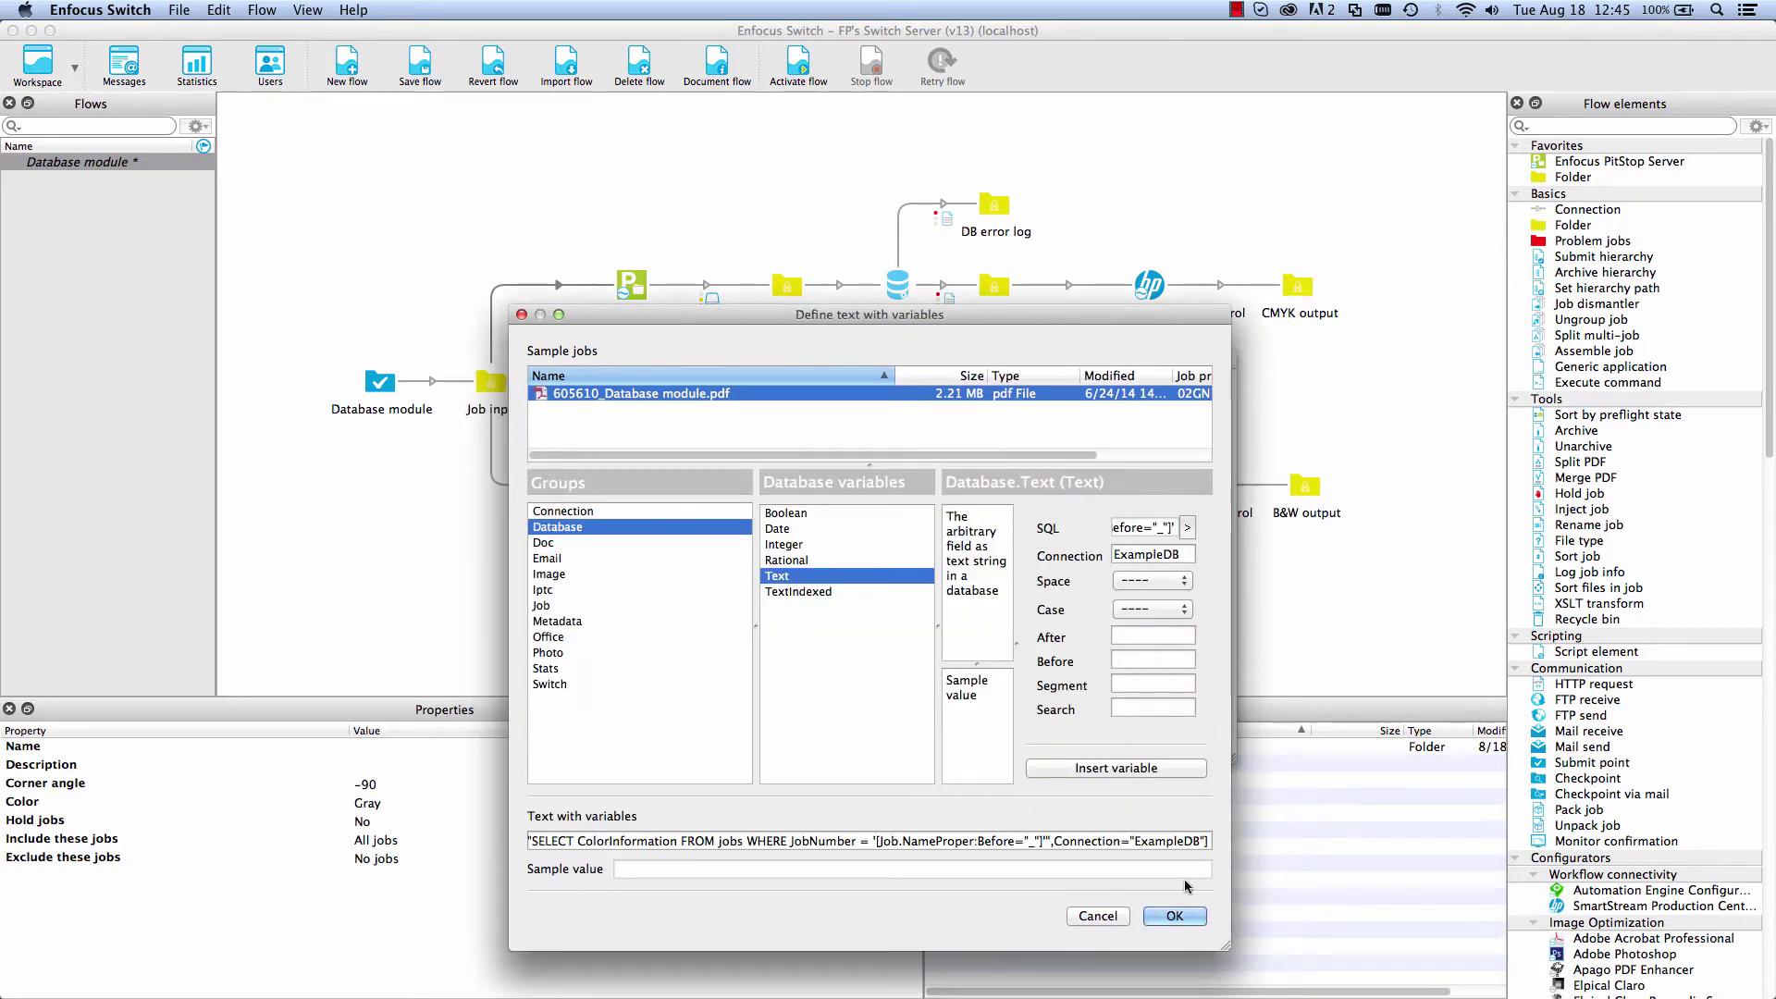
pyautogui.click(1175, 915)
pyautogui.click(1027, 568)
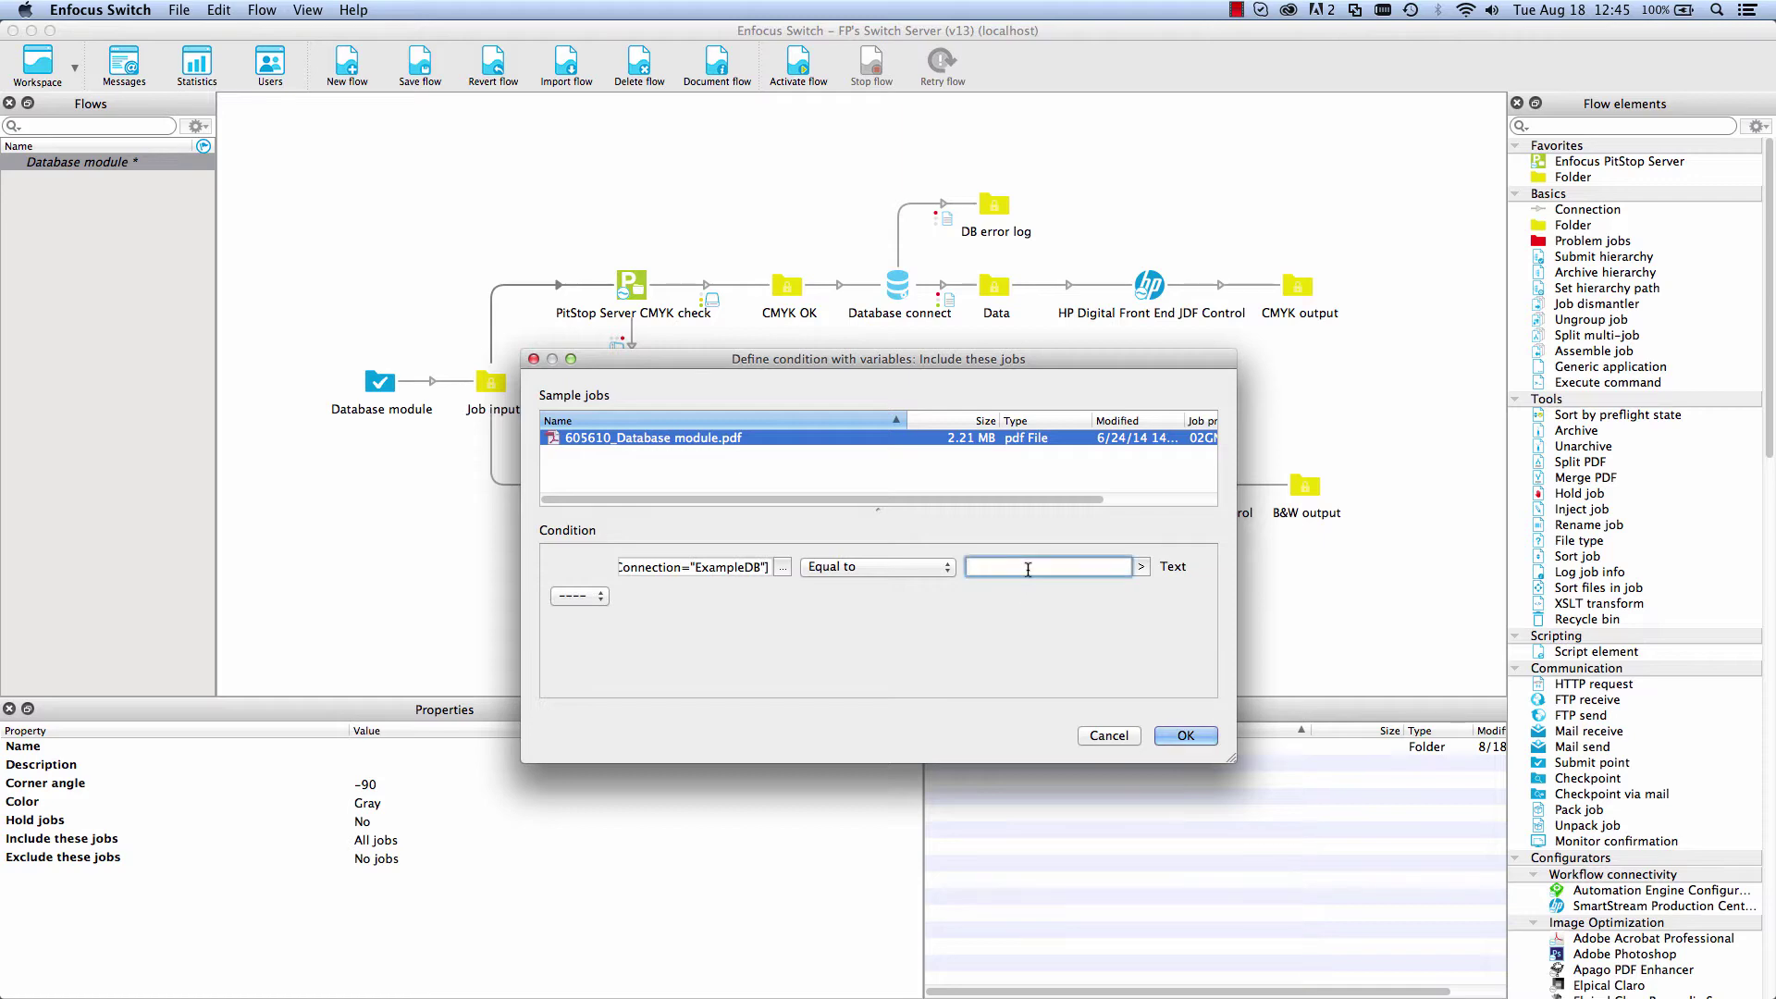
pyautogui.write('CMYK')
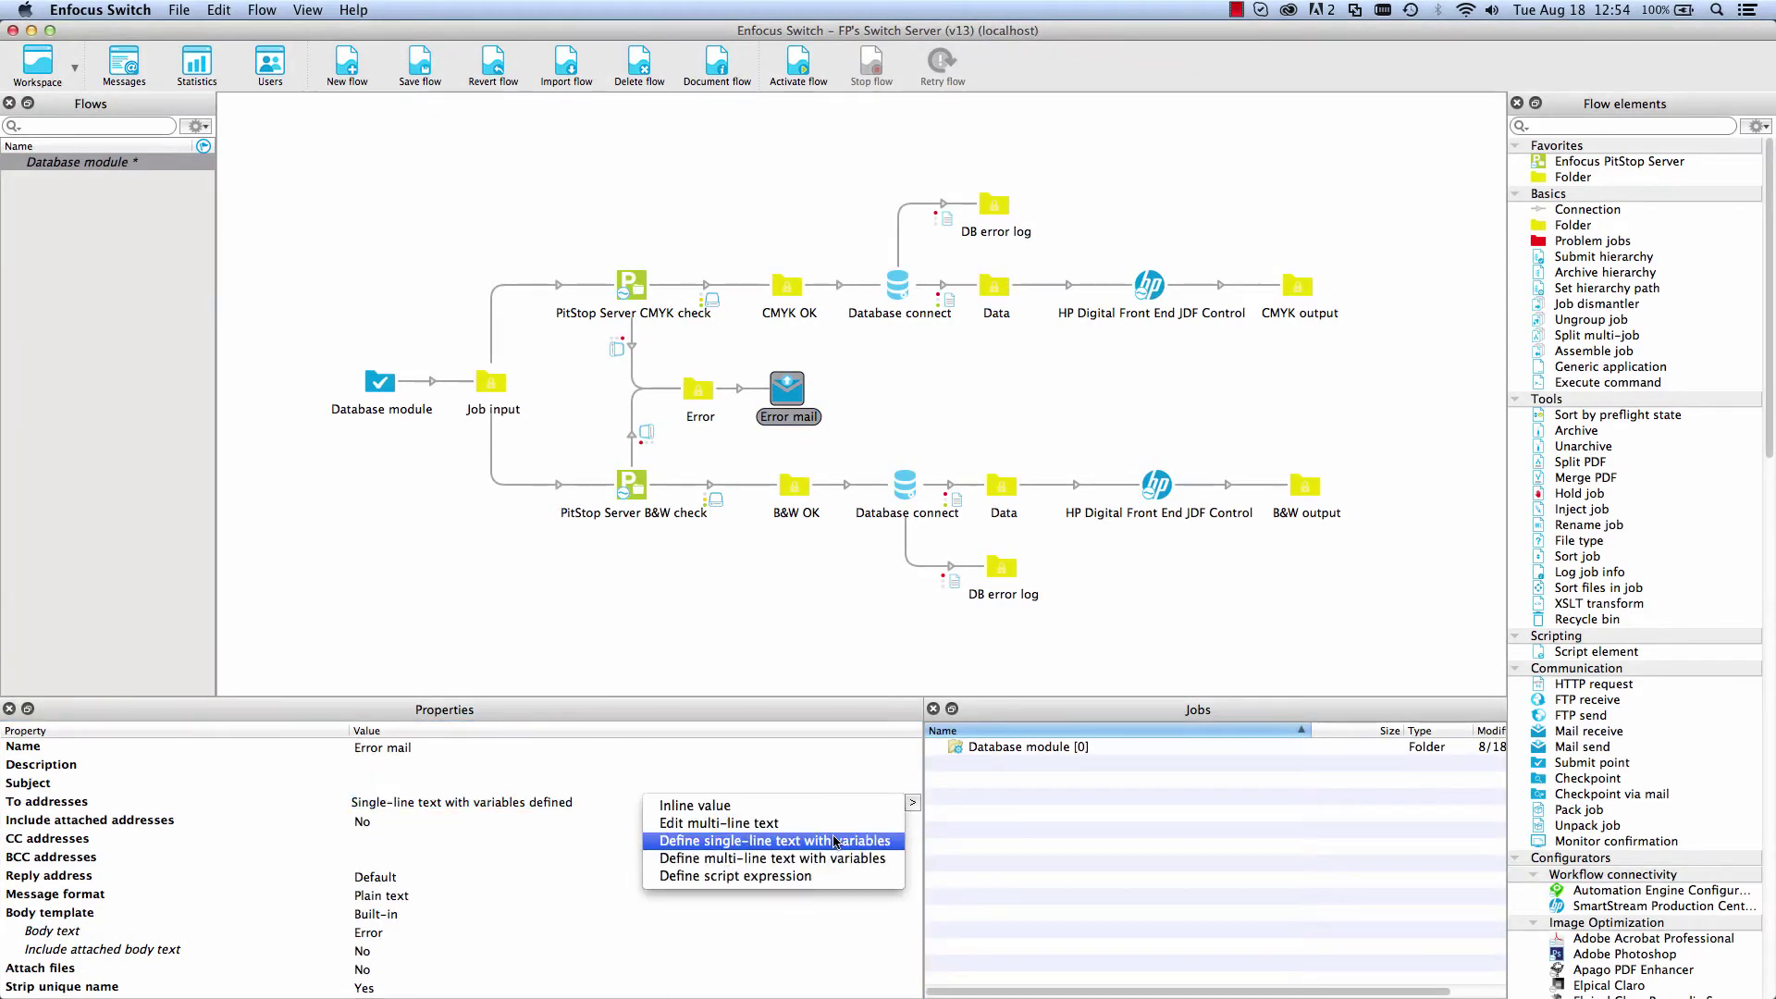
# Set Error mail's To addresses to the database lookup of the customer's e-mail.
pyautogui.click(832, 842)
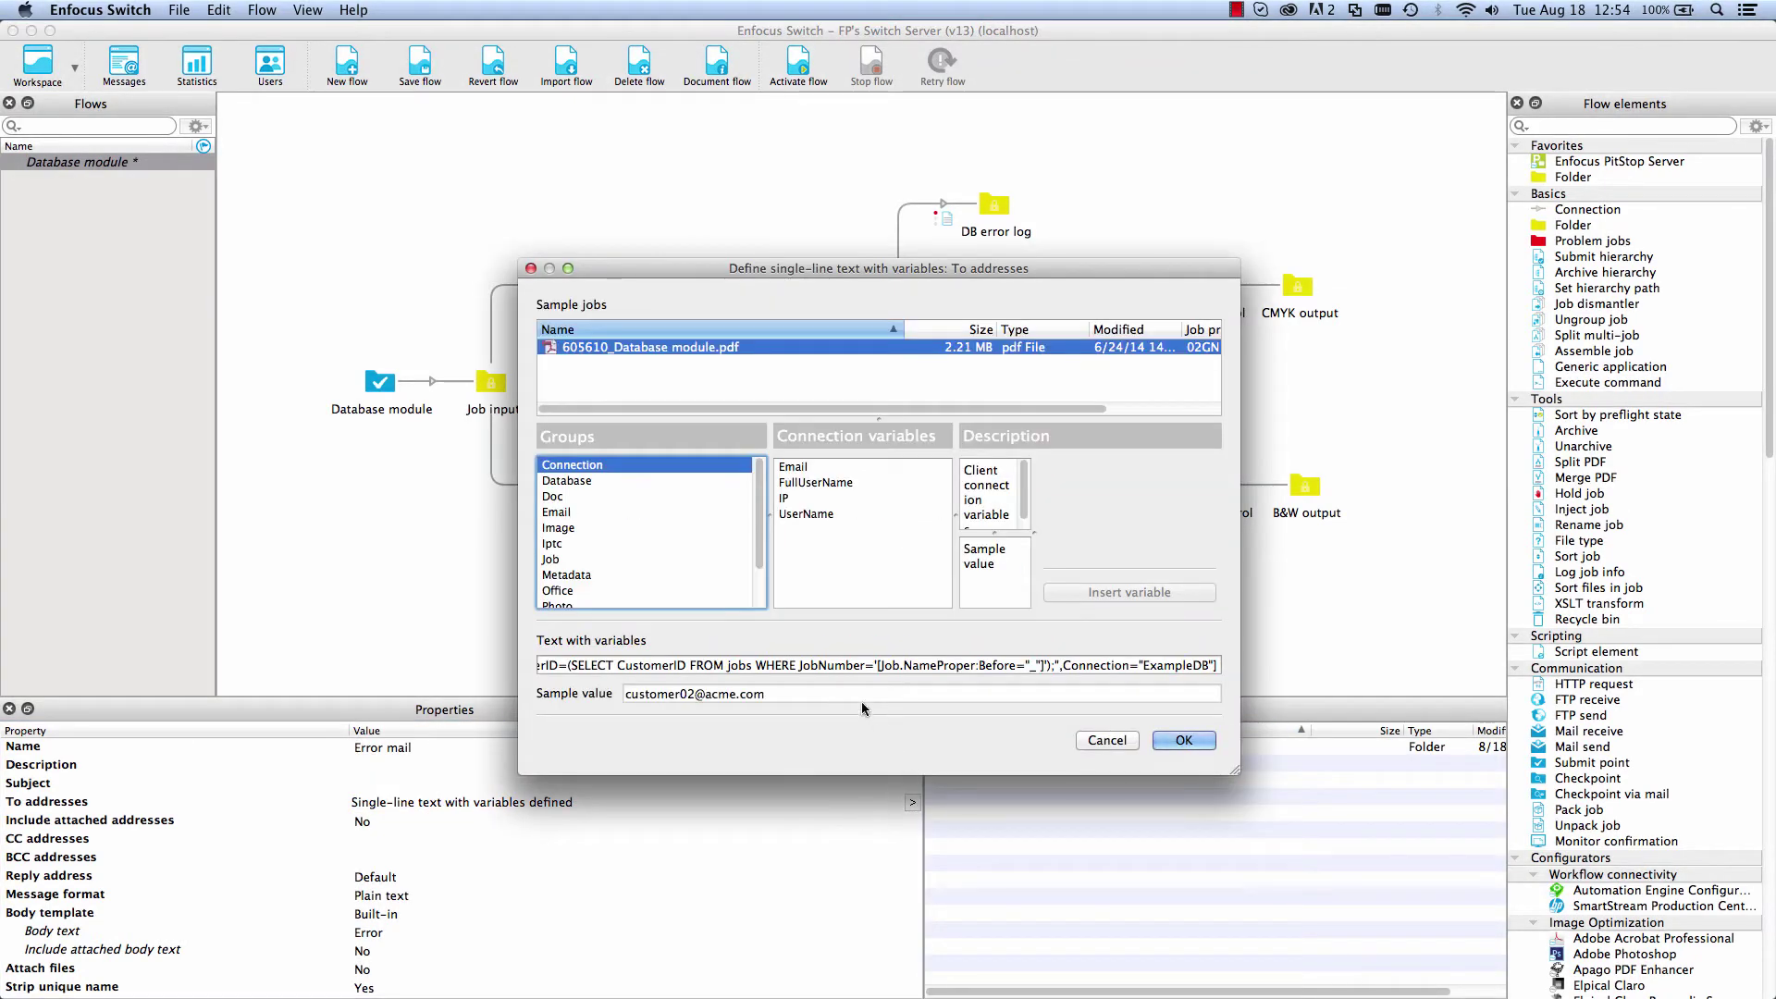
pyautogui.click(1187, 742)
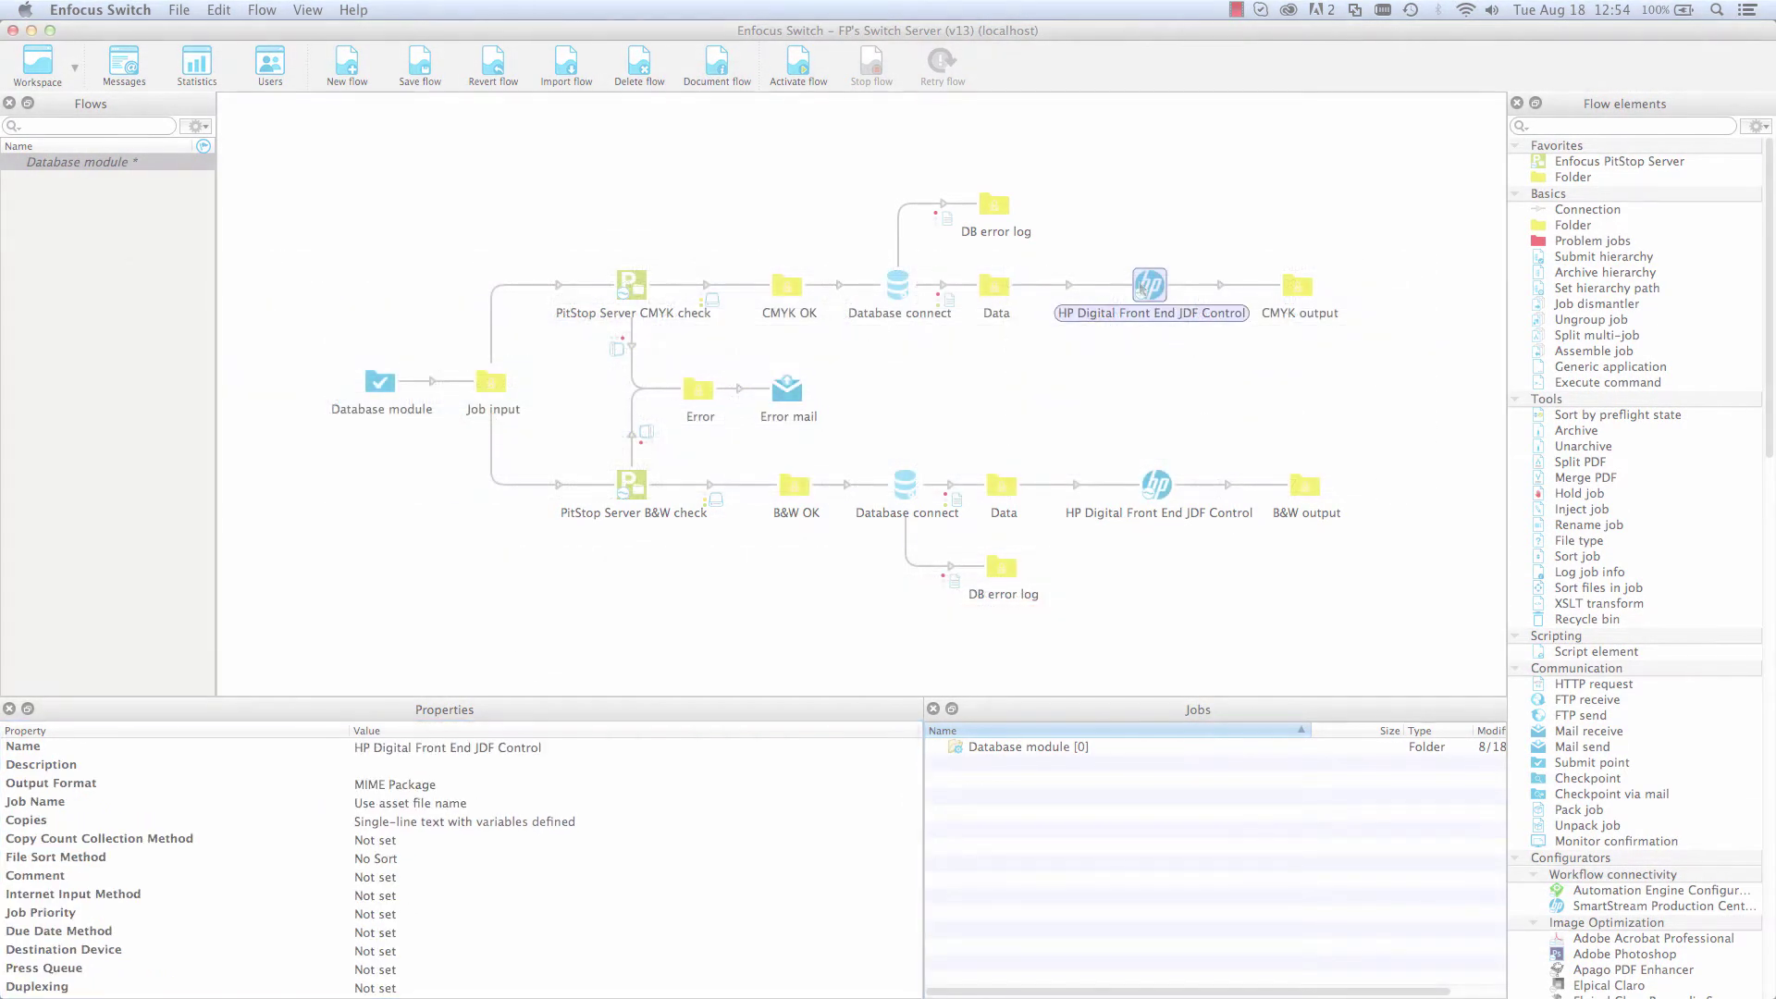
# Open the JDF Control's Copies value as single-line text with variables to review its lookup.
pyautogui.click(636, 824)
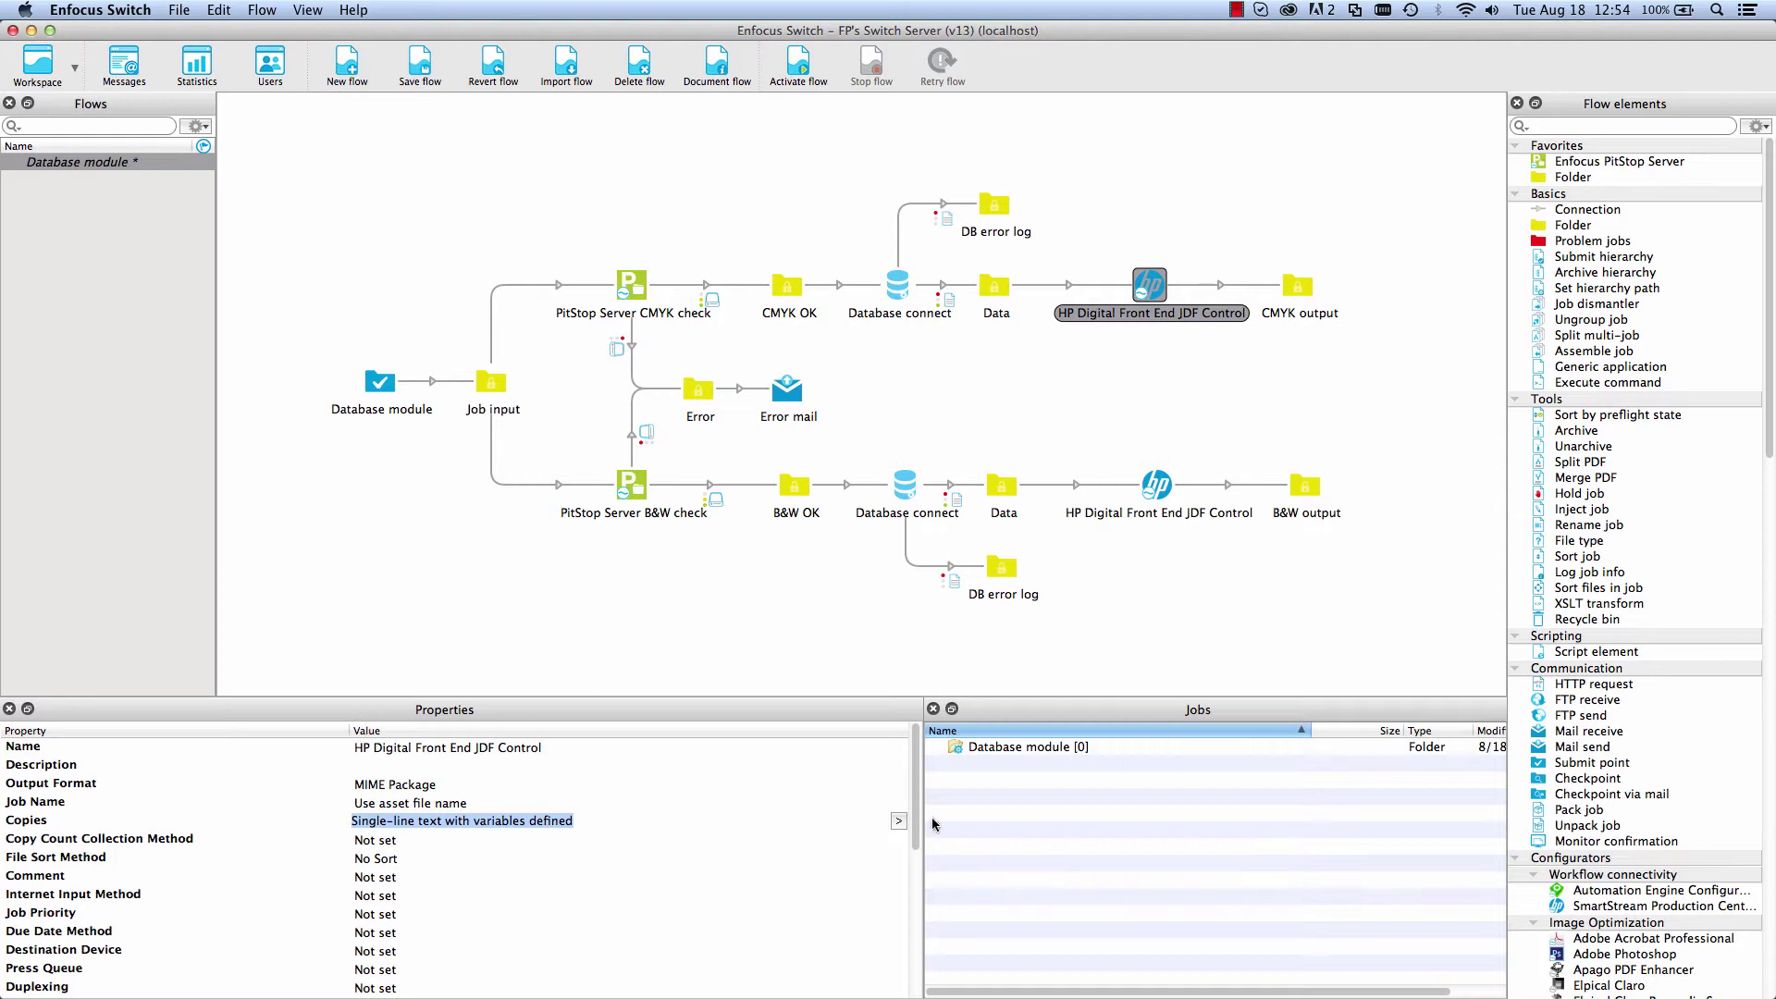
pyautogui.click(899, 821)
pyautogui.click(839, 845)
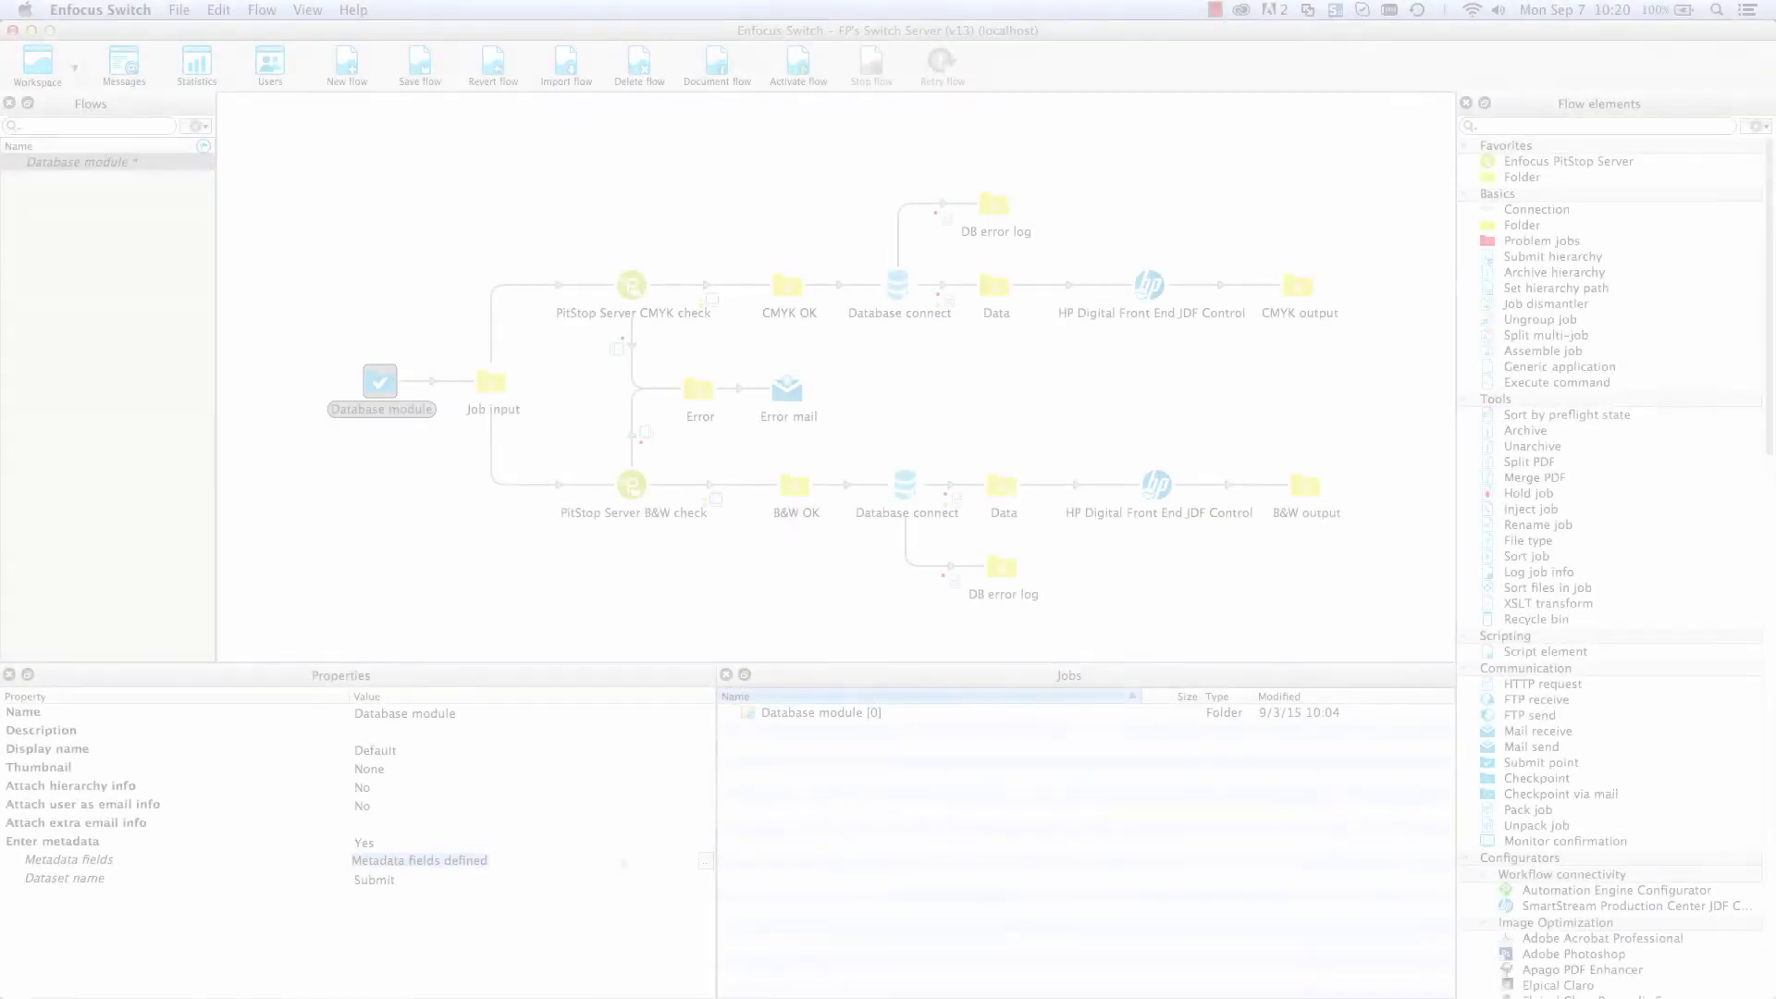
# Fill the Job number field's values from an ODBC SQL query of active job numbers.
pyautogui.click(705, 862)
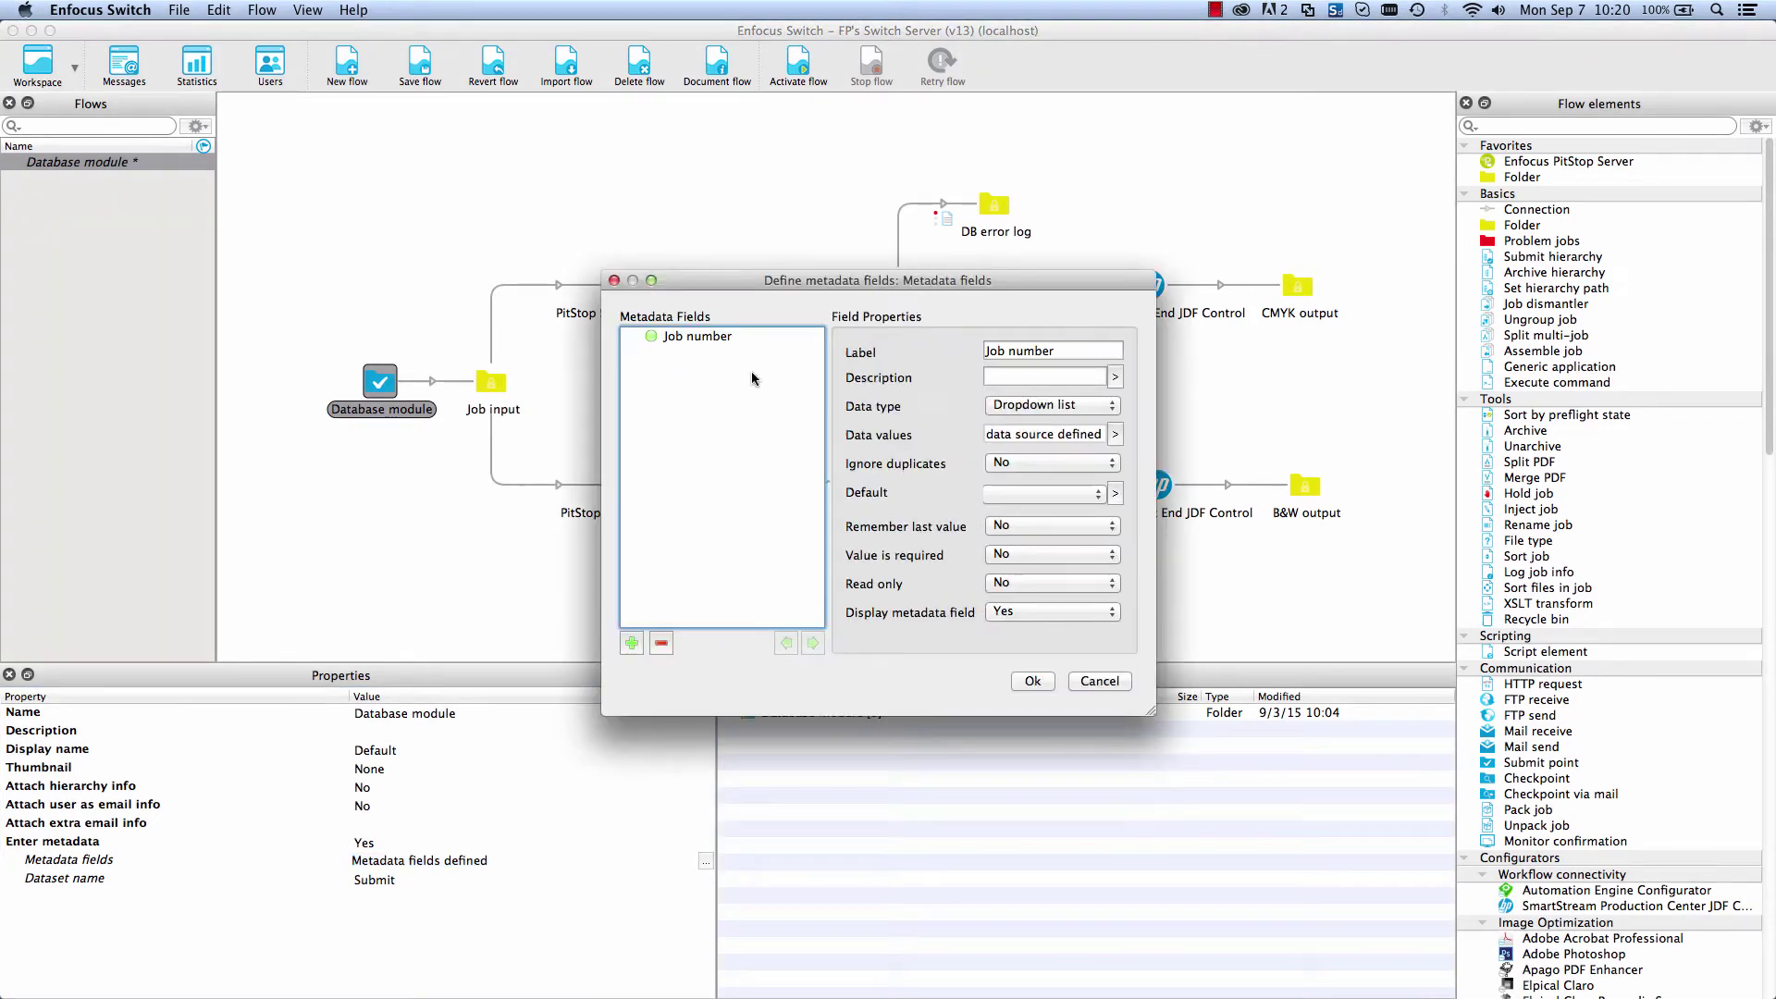
pyautogui.click(724, 338)
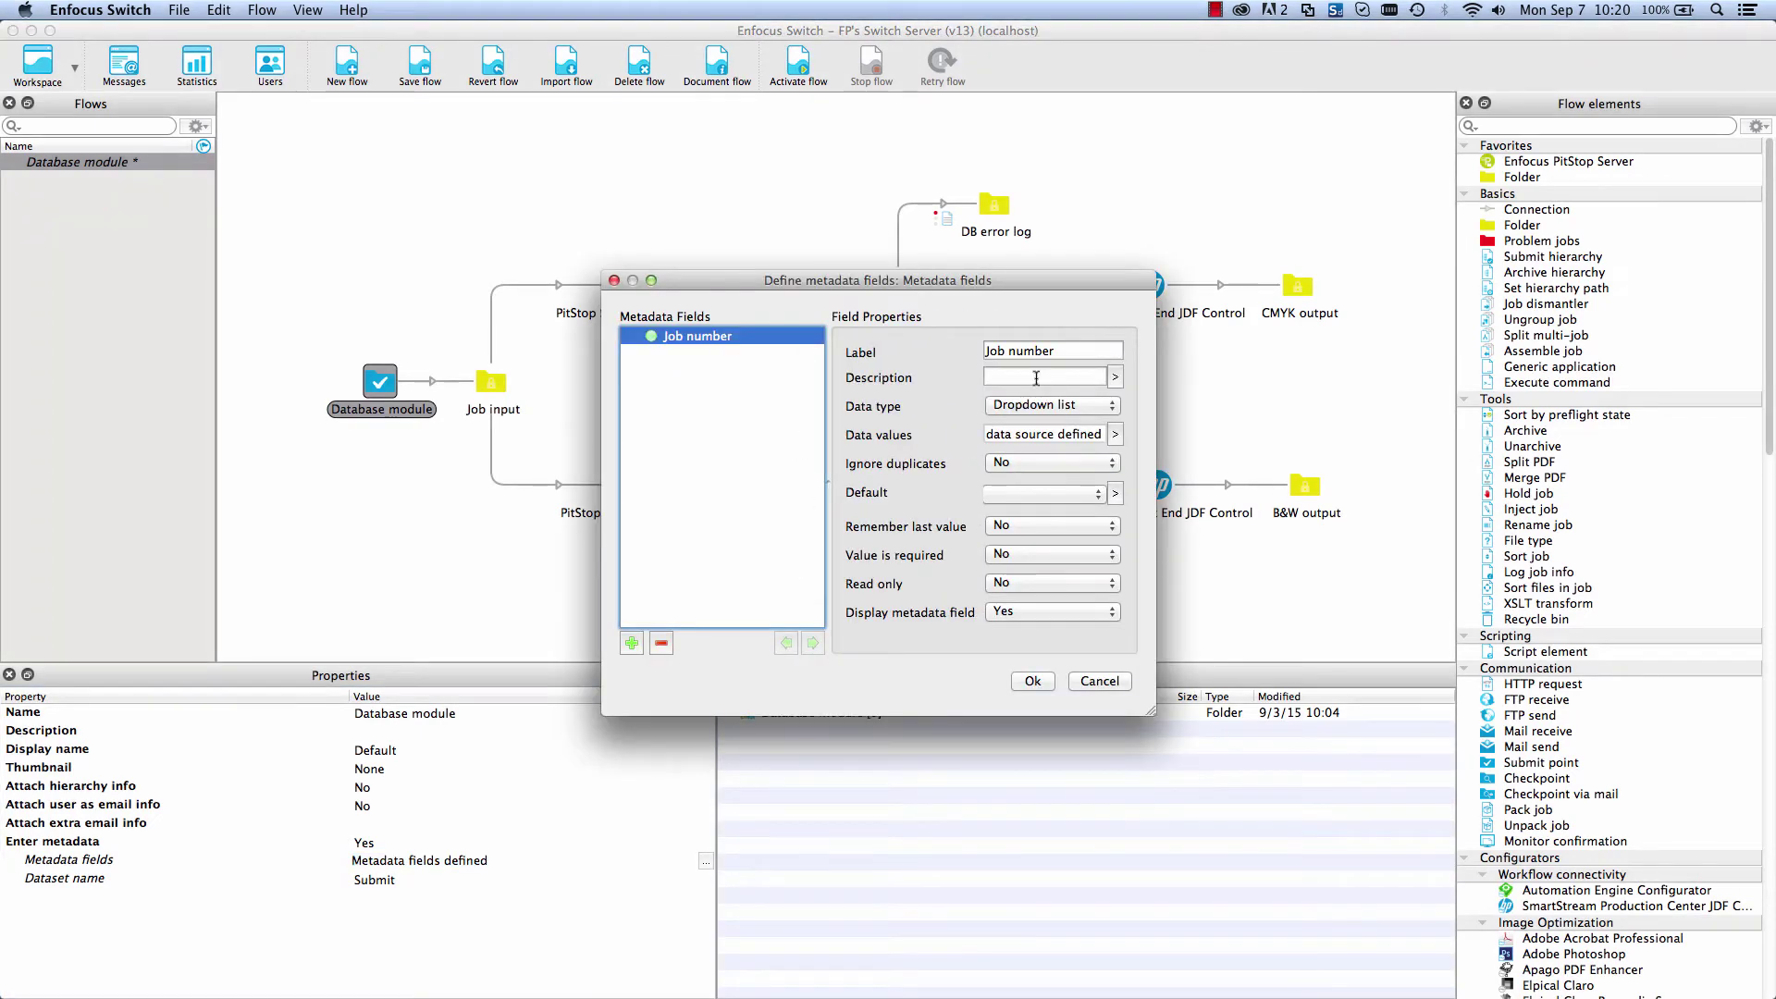
pyautogui.click(1117, 436)
pyautogui.click(1077, 473)
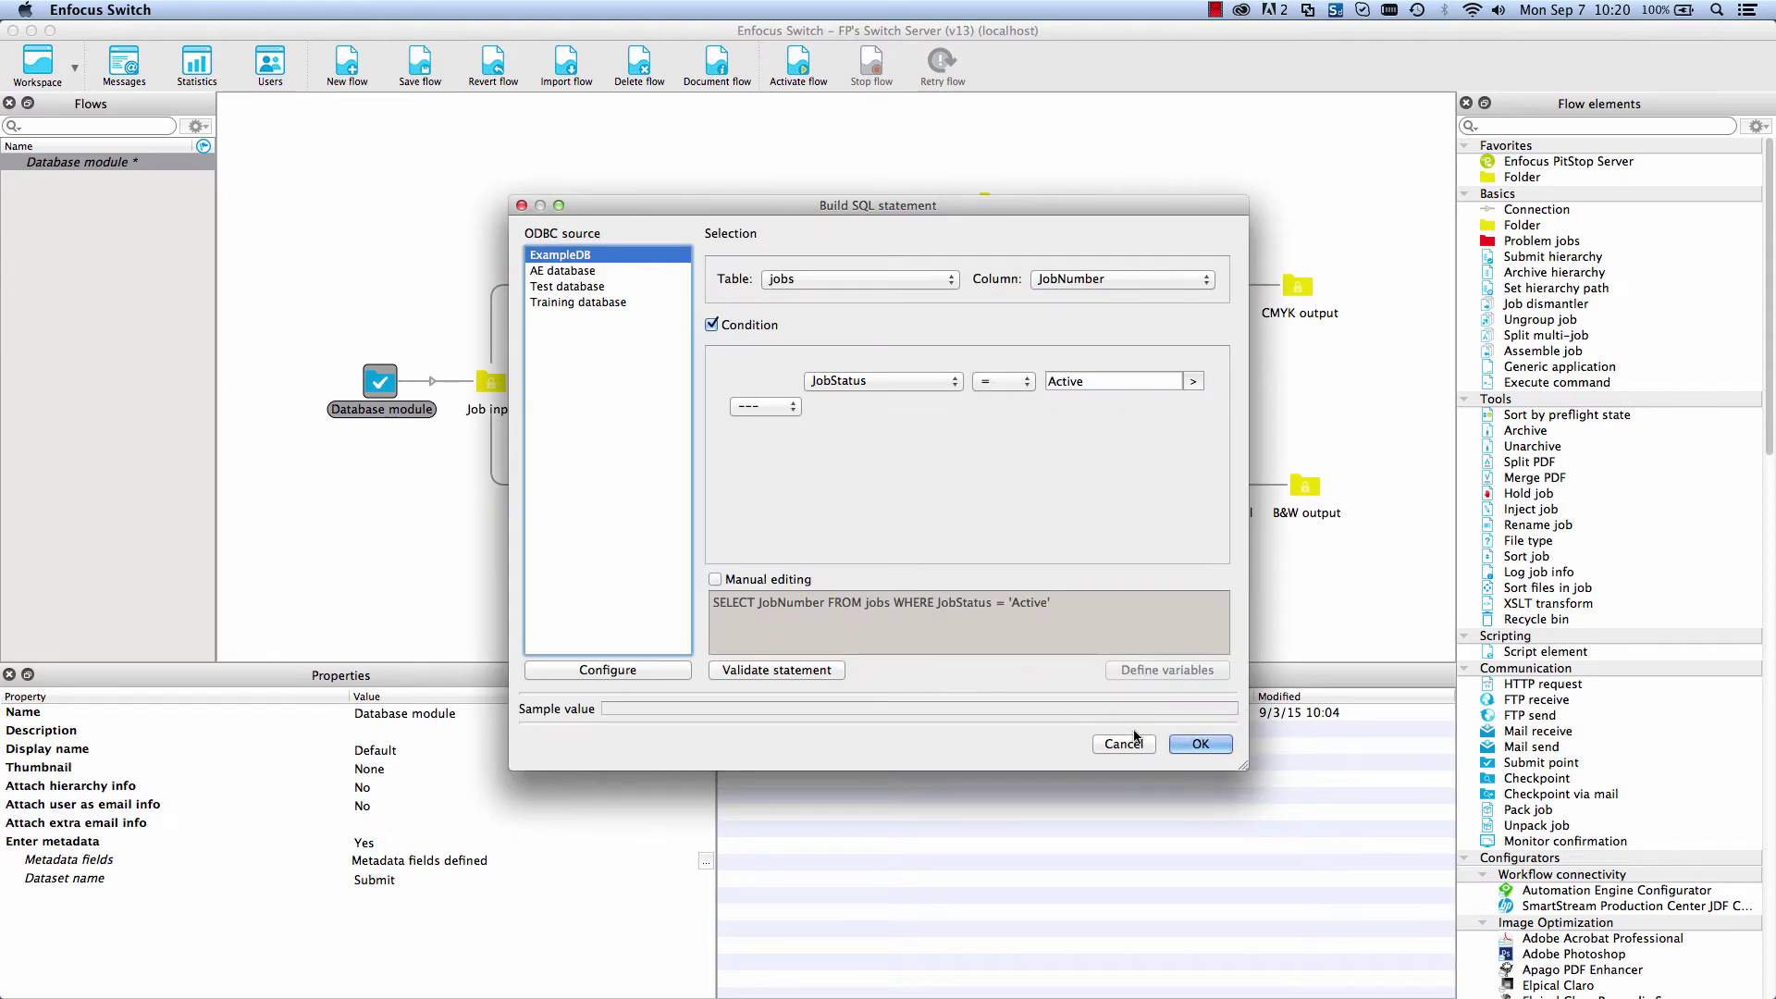
pyautogui.click(1201, 743)
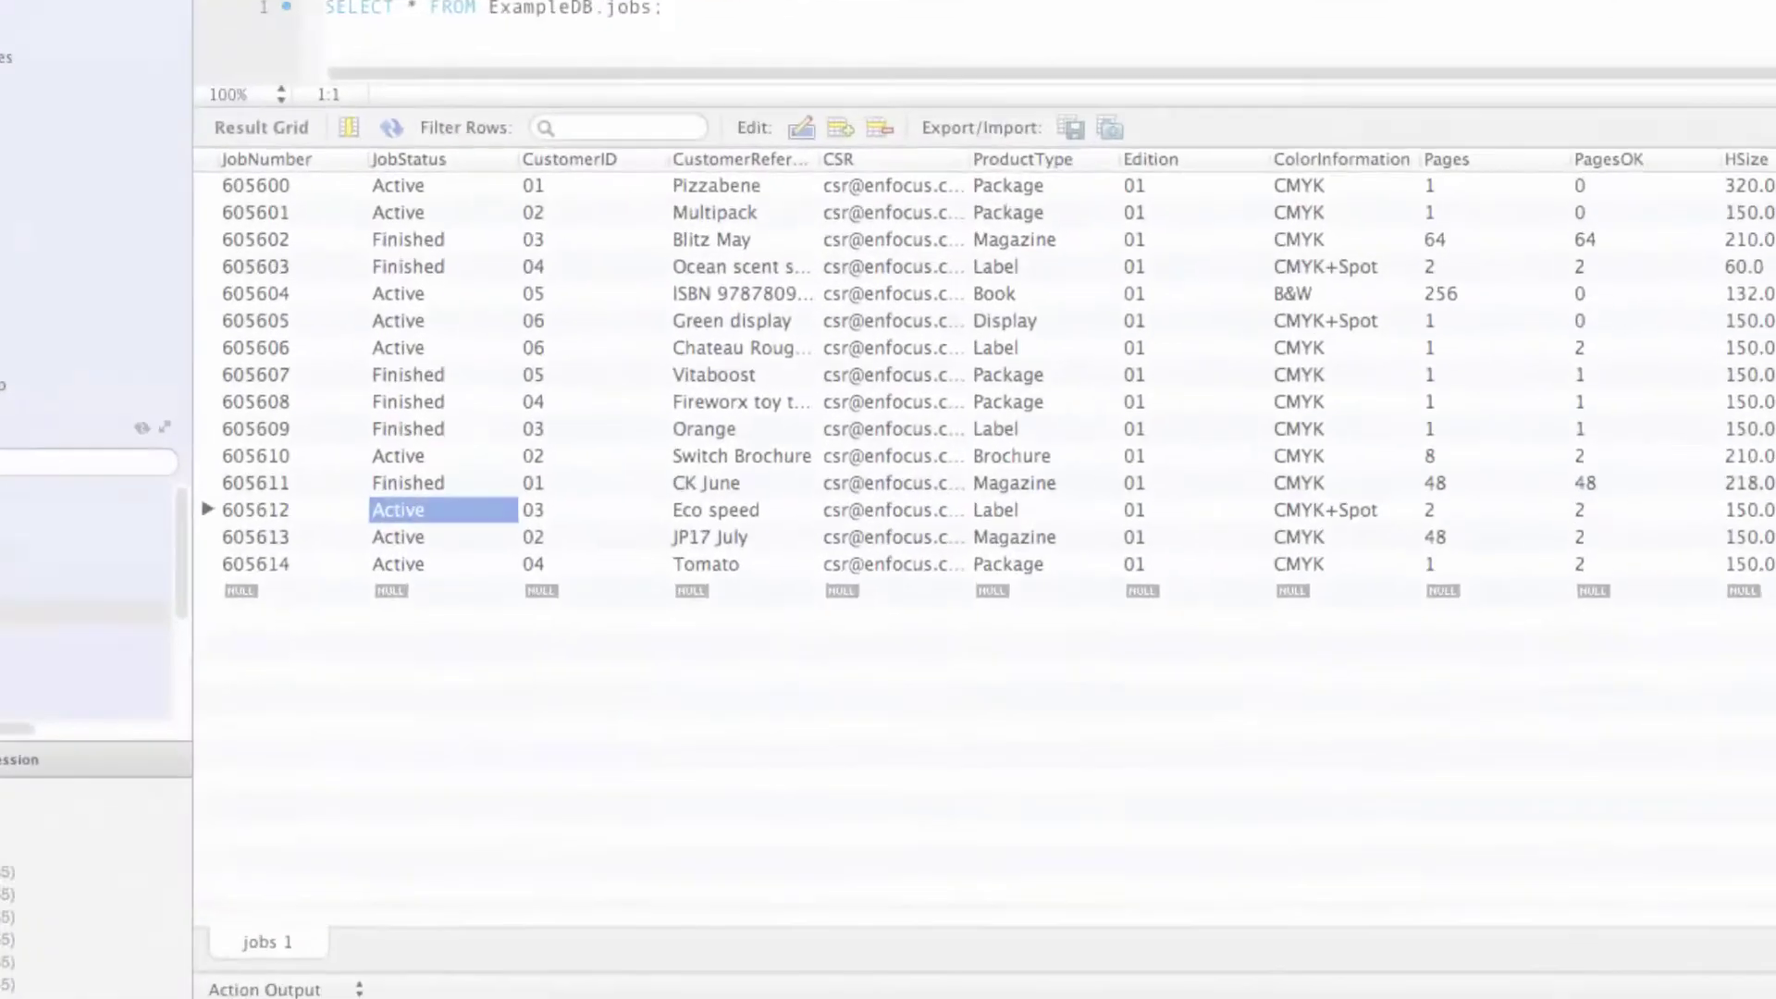
# Enter Finished as the JobStatus of job 605612.
pyautogui.write('Finished')
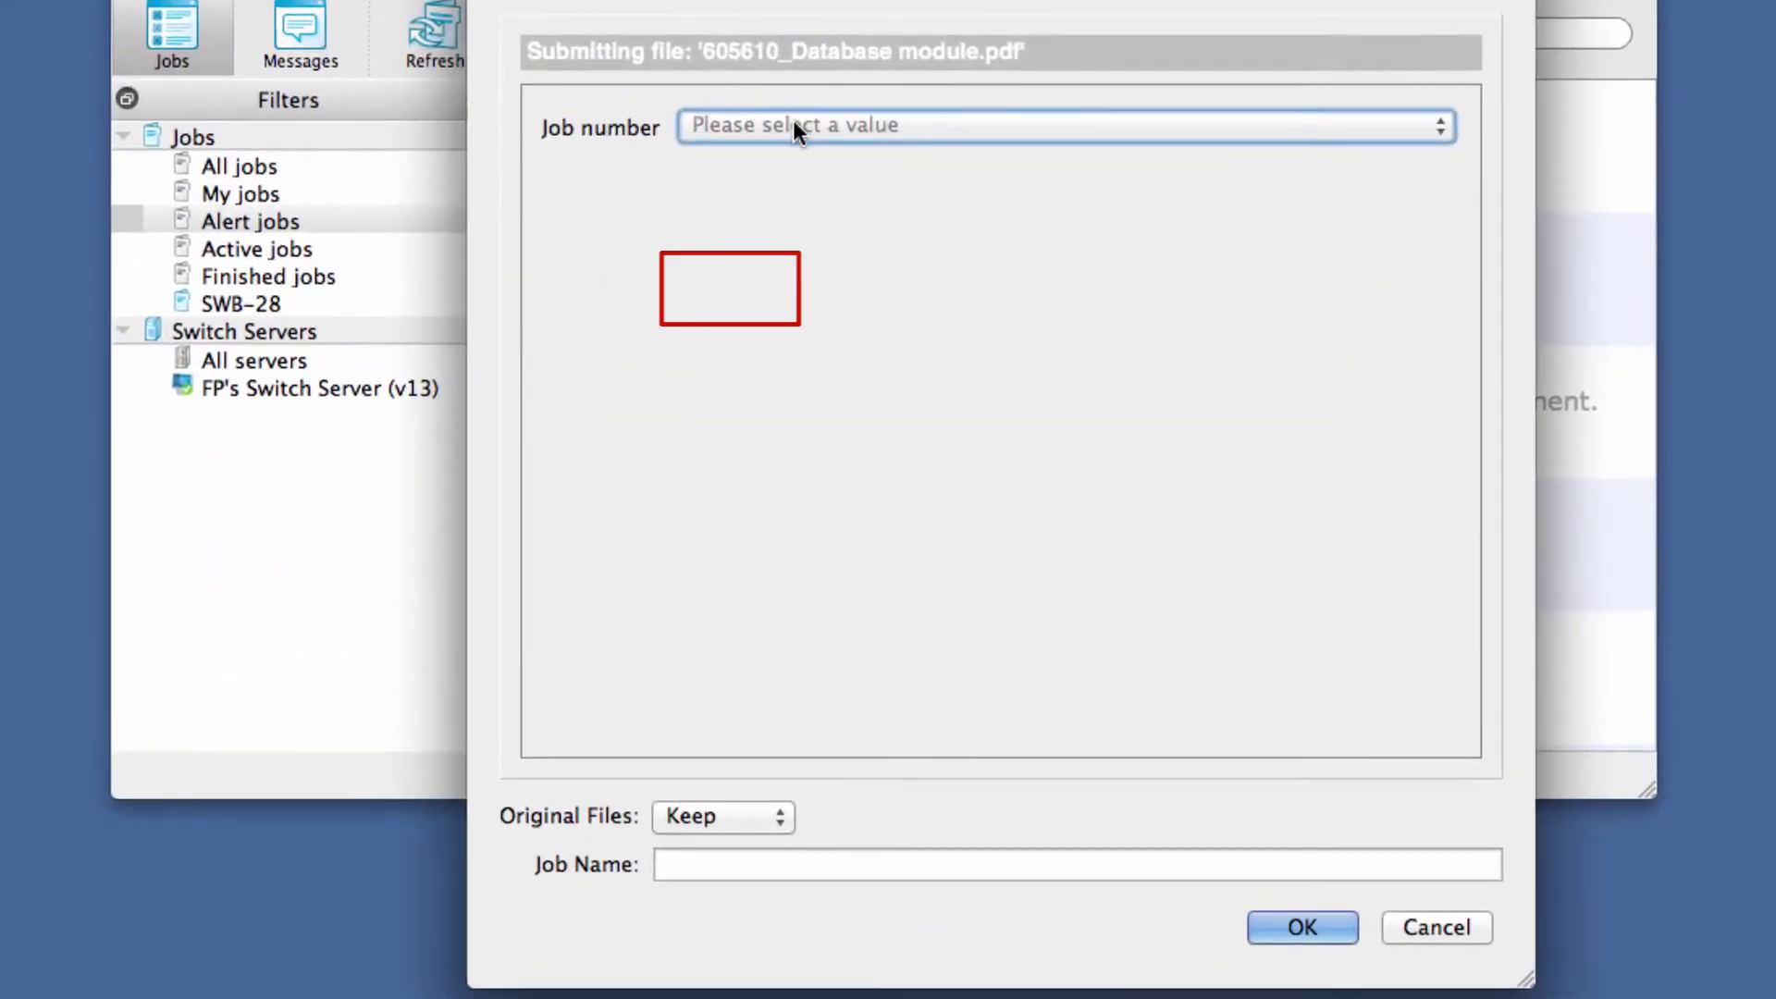
# Select 605610_Database module.pdf in the Add files dialog for submission.
pyautogui.click(792, 120)
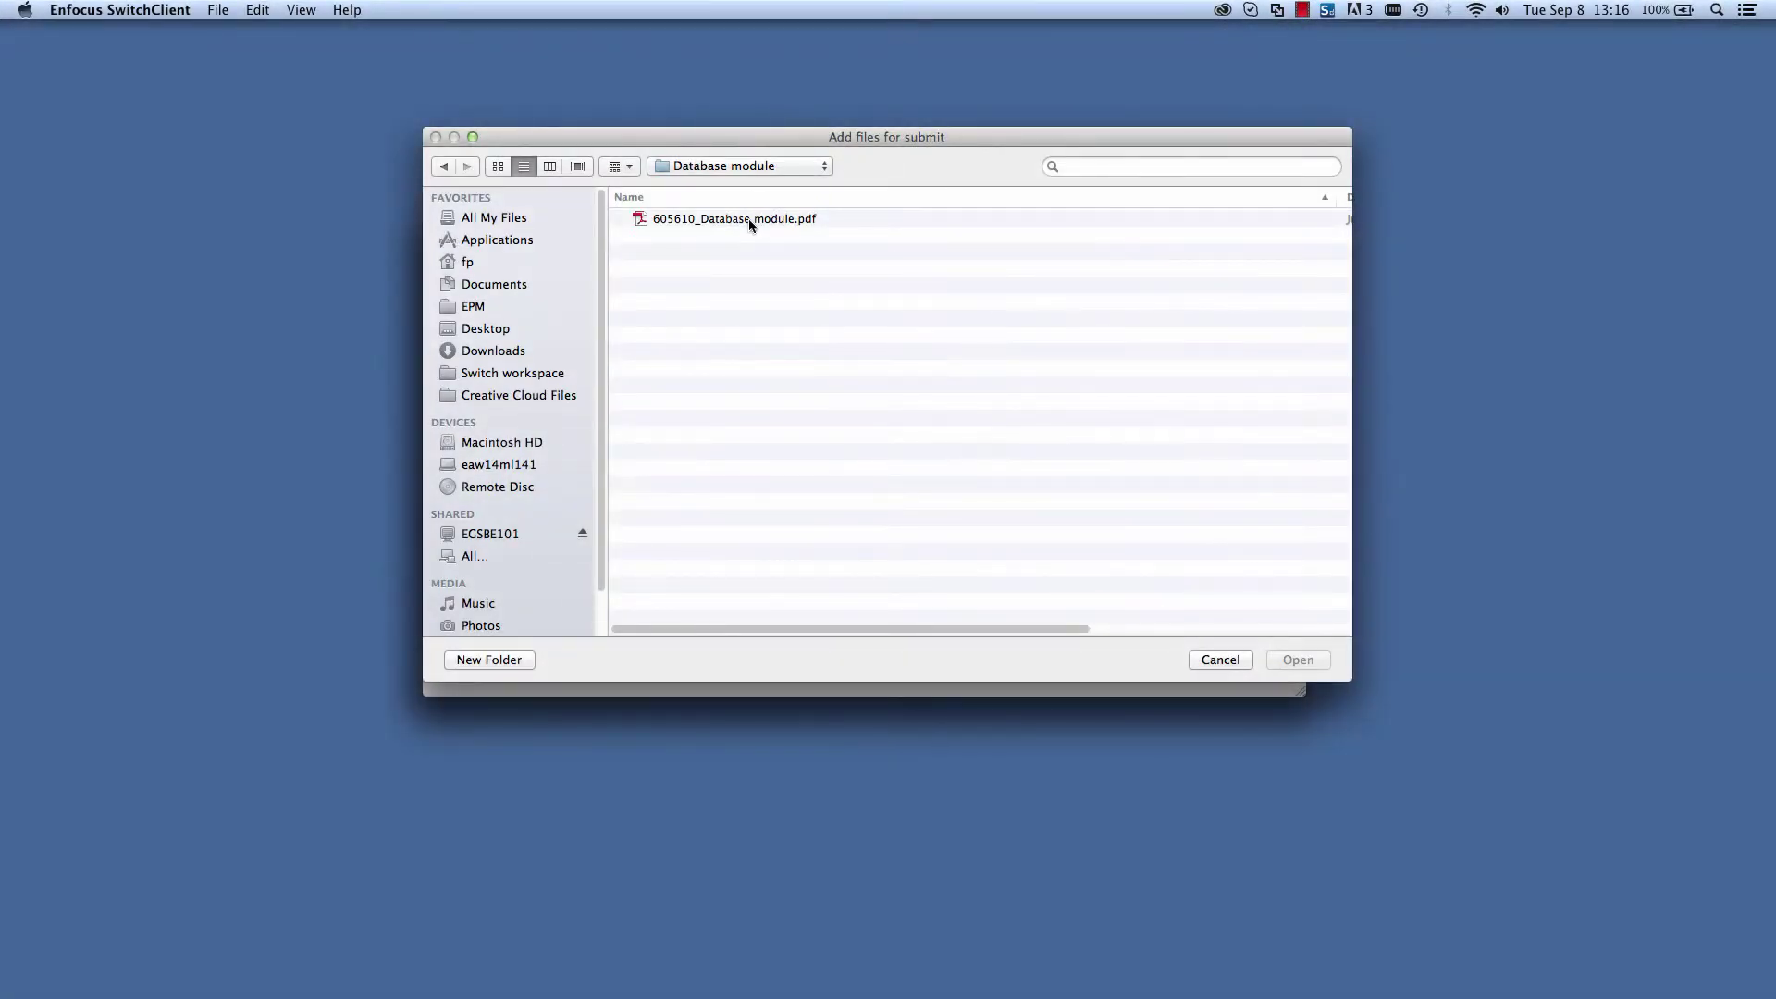
pyautogui.click(748, 218)
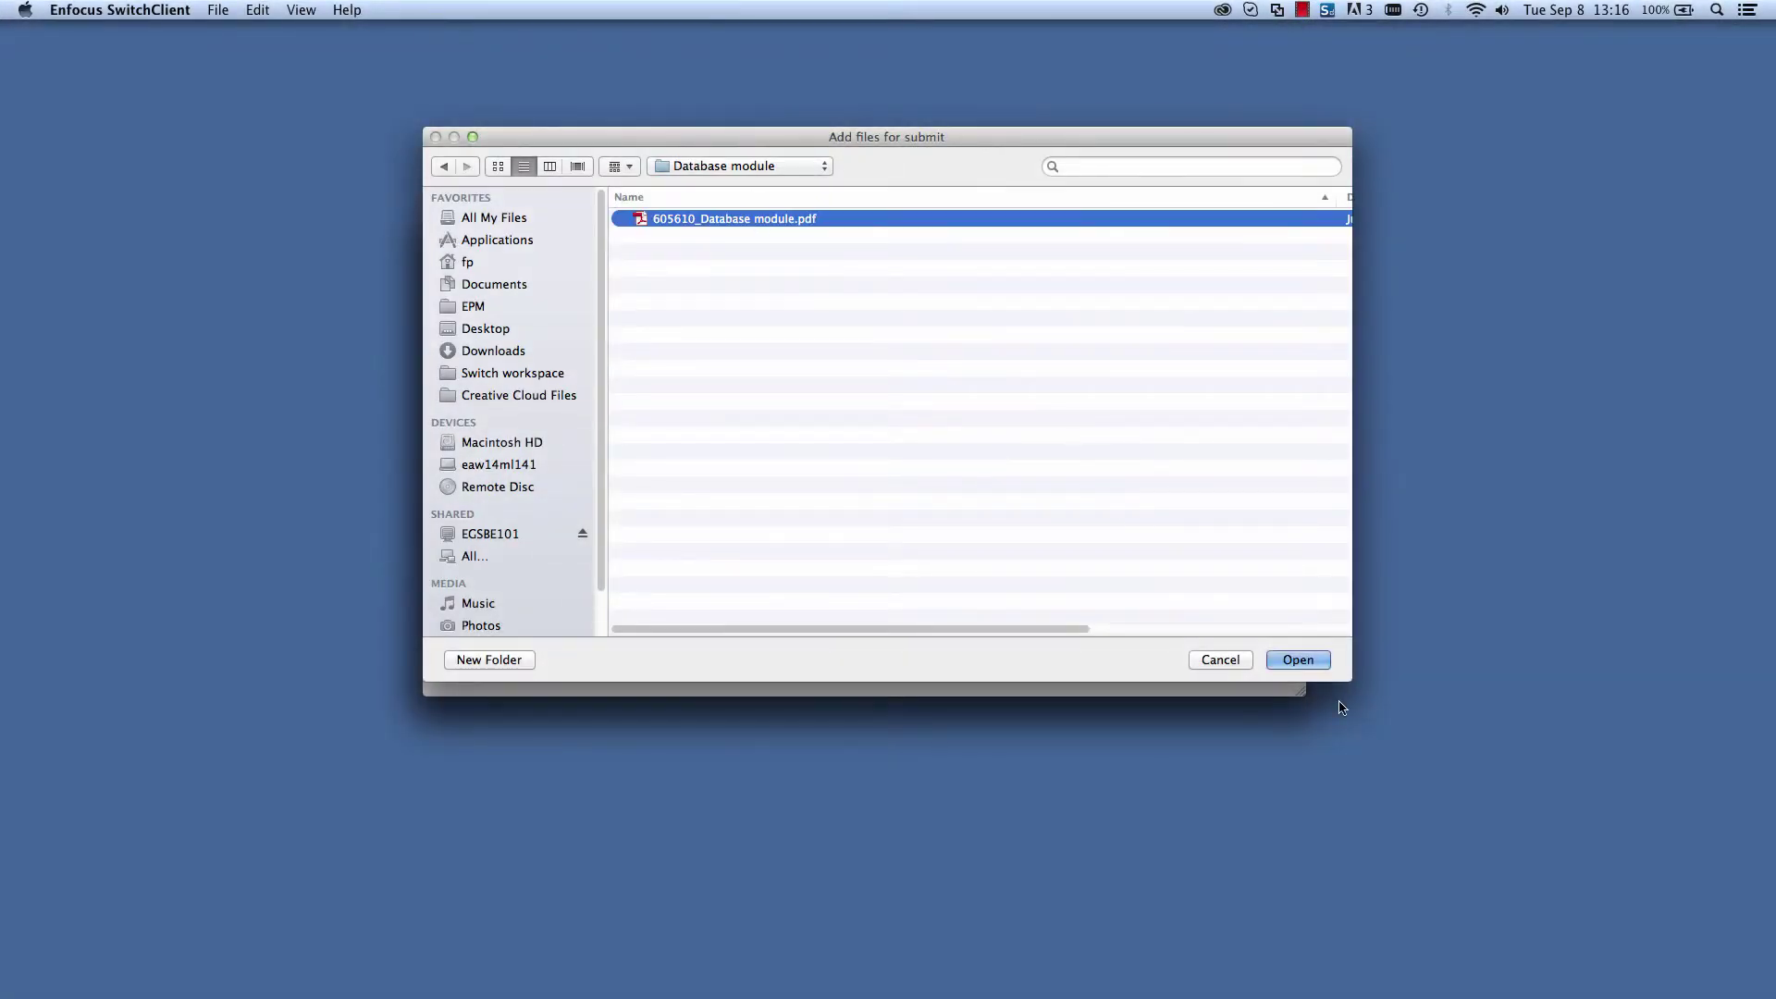
pyautogui.click(1312, 662)
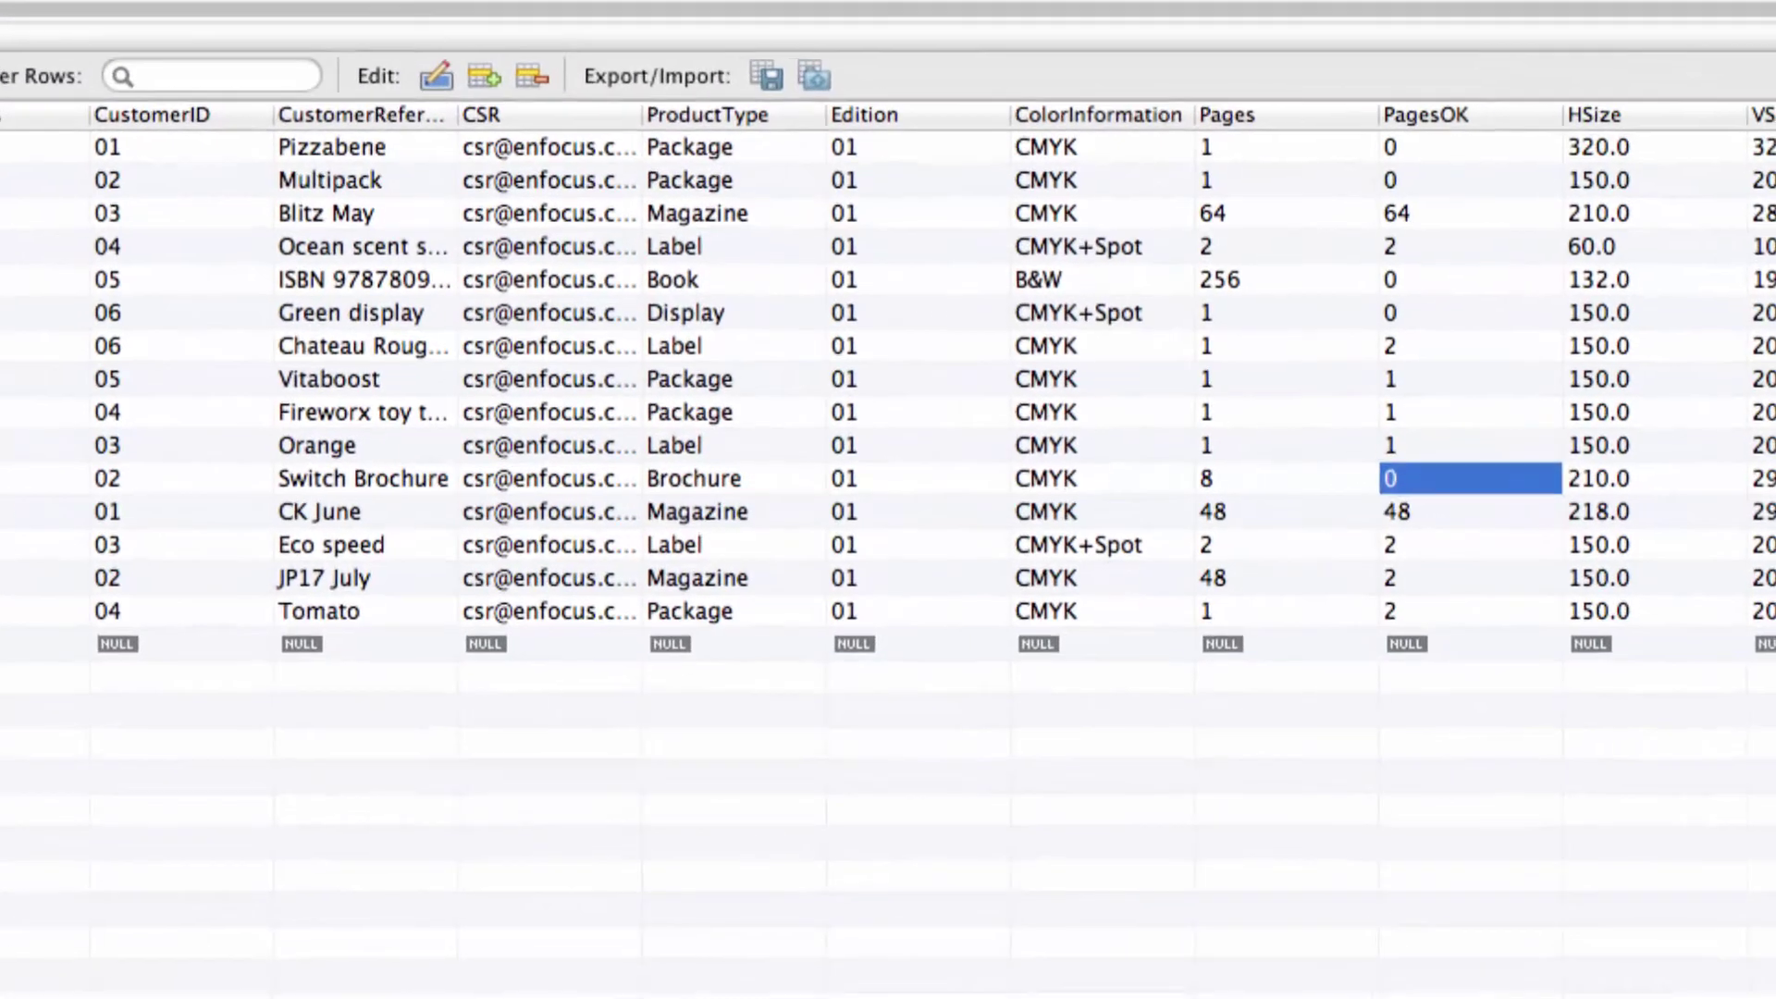
# Enter 4 as the PagesOK value for the Switch Brochure job.
pyautogui.write('4')
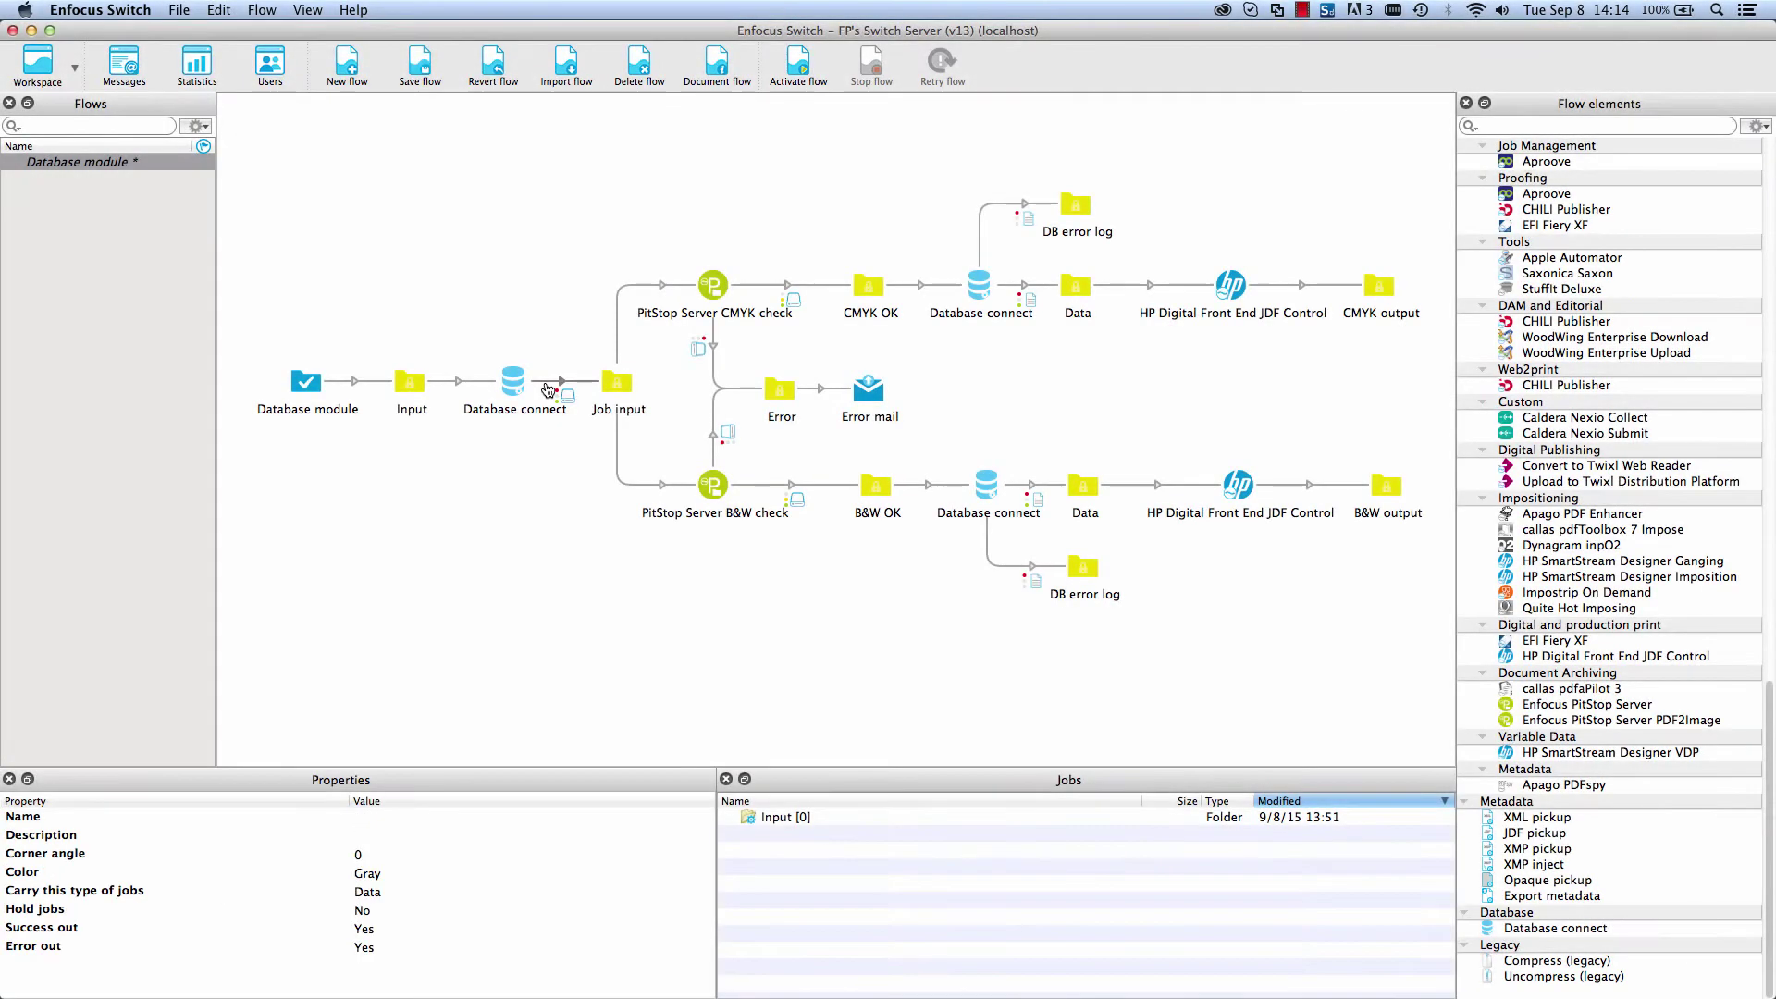
# Make the connection into Job input carry Data with log.
pyautogui.rightClick(548, 386)
pyautogui.moveTo(724, 490)
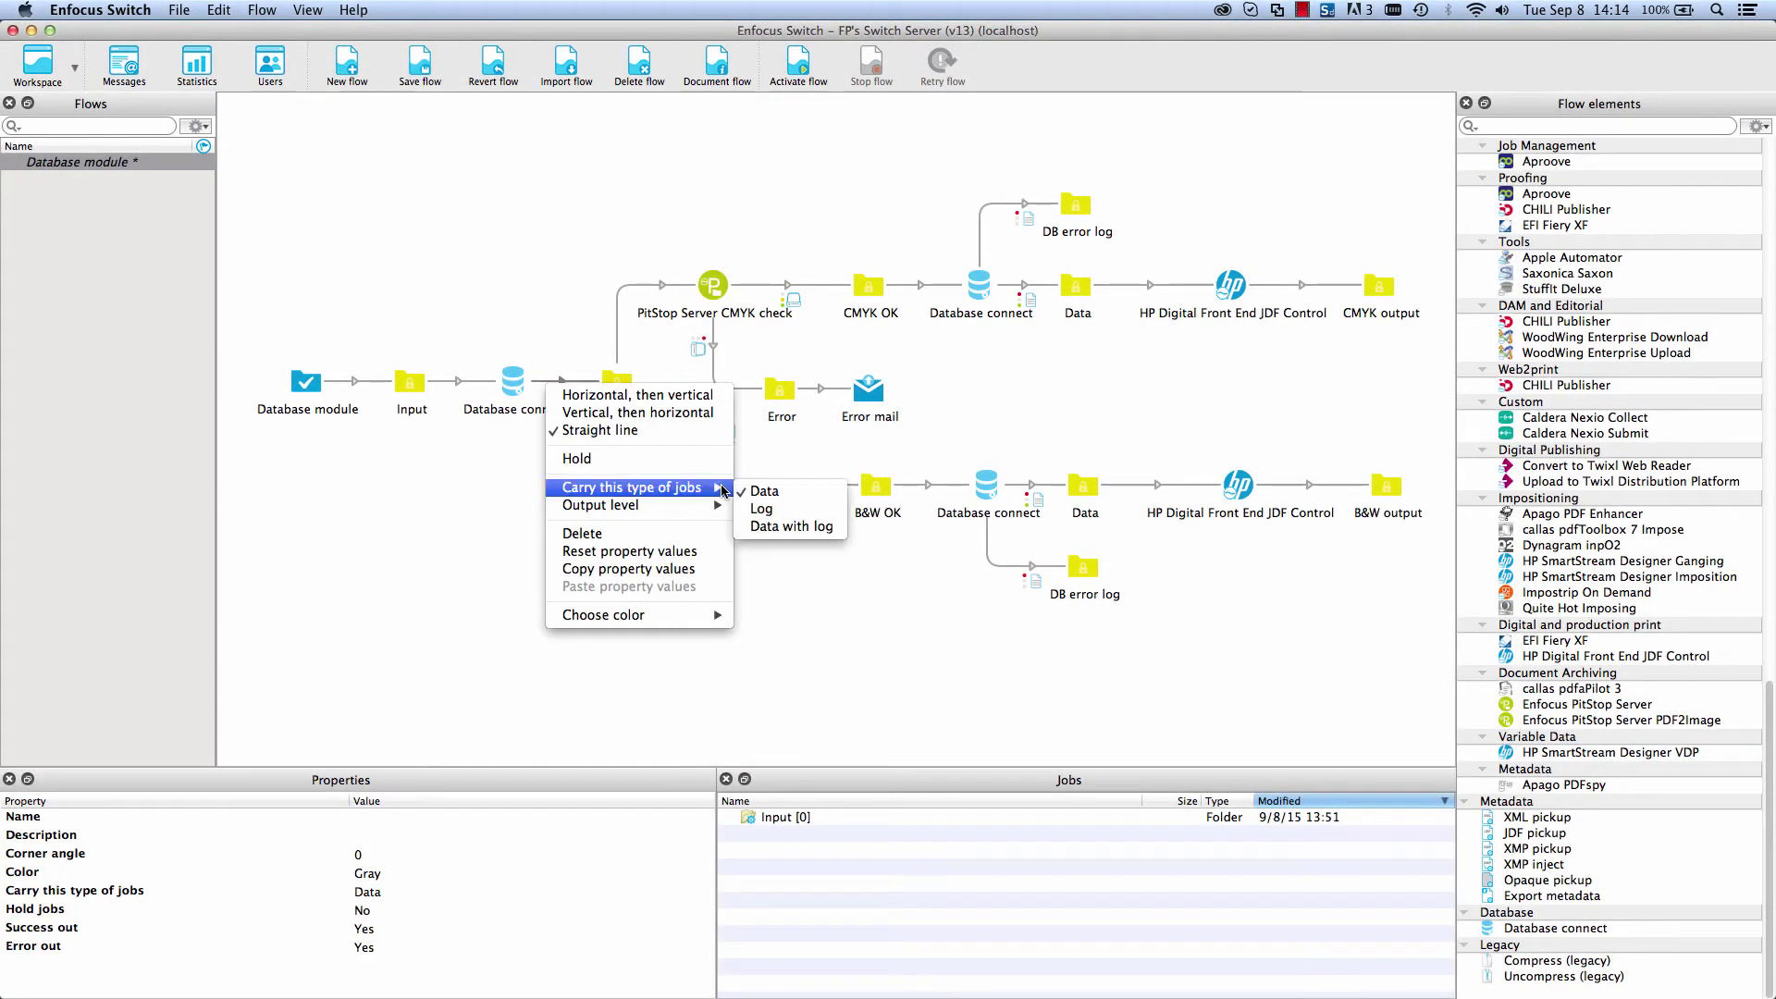
pyautogui.click(791, 526)
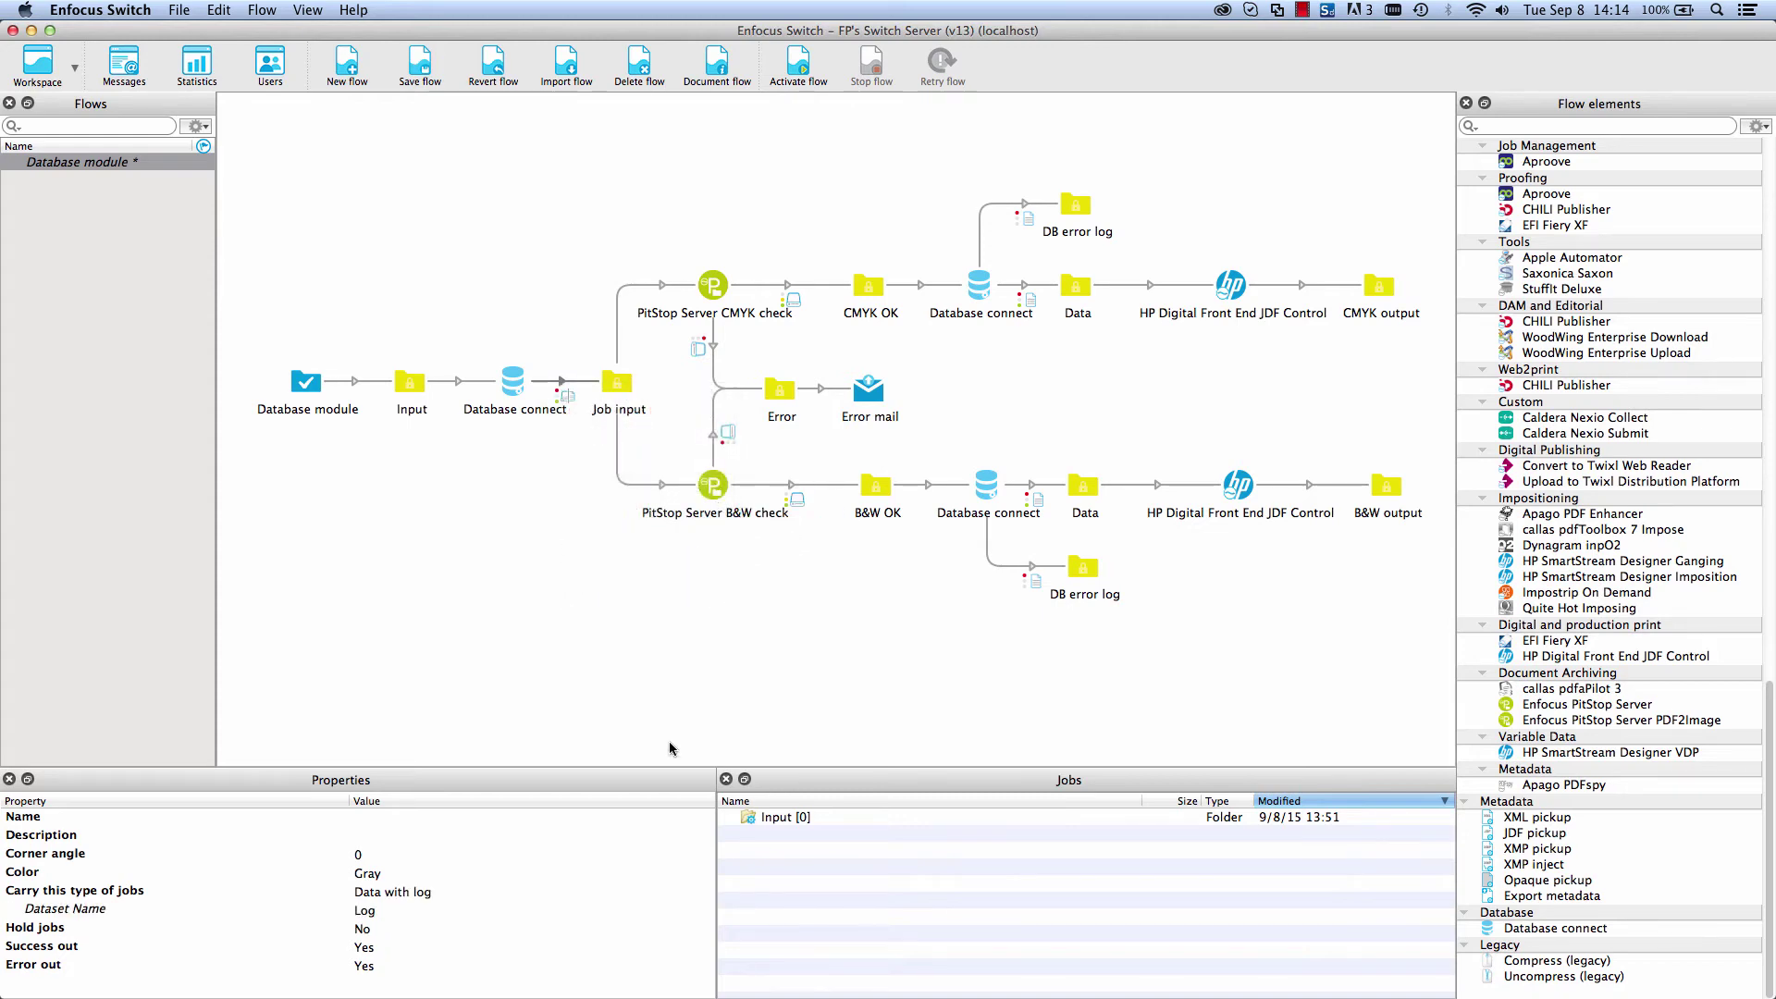
# Review and confirm the Database connect SQL statement as multi-line text with variables.
pyautogui.click(514, 386)
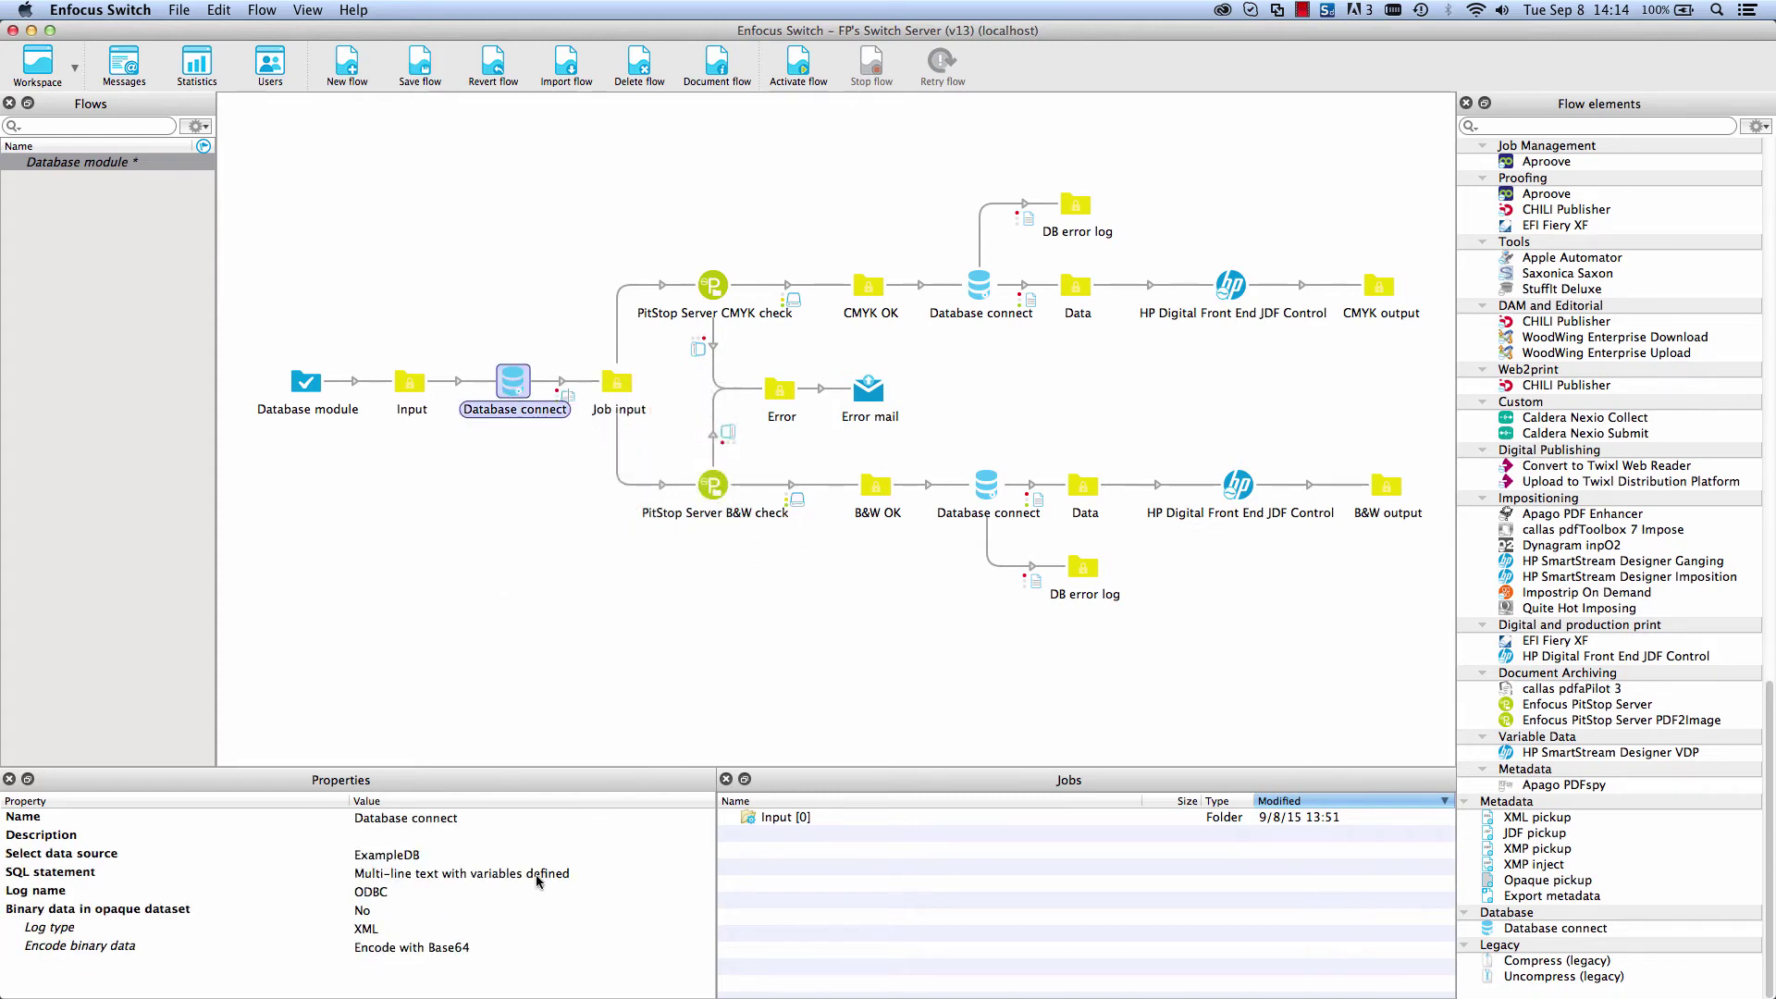
pyautogui.click(660, 879)
pyautogui.click(704, 875)
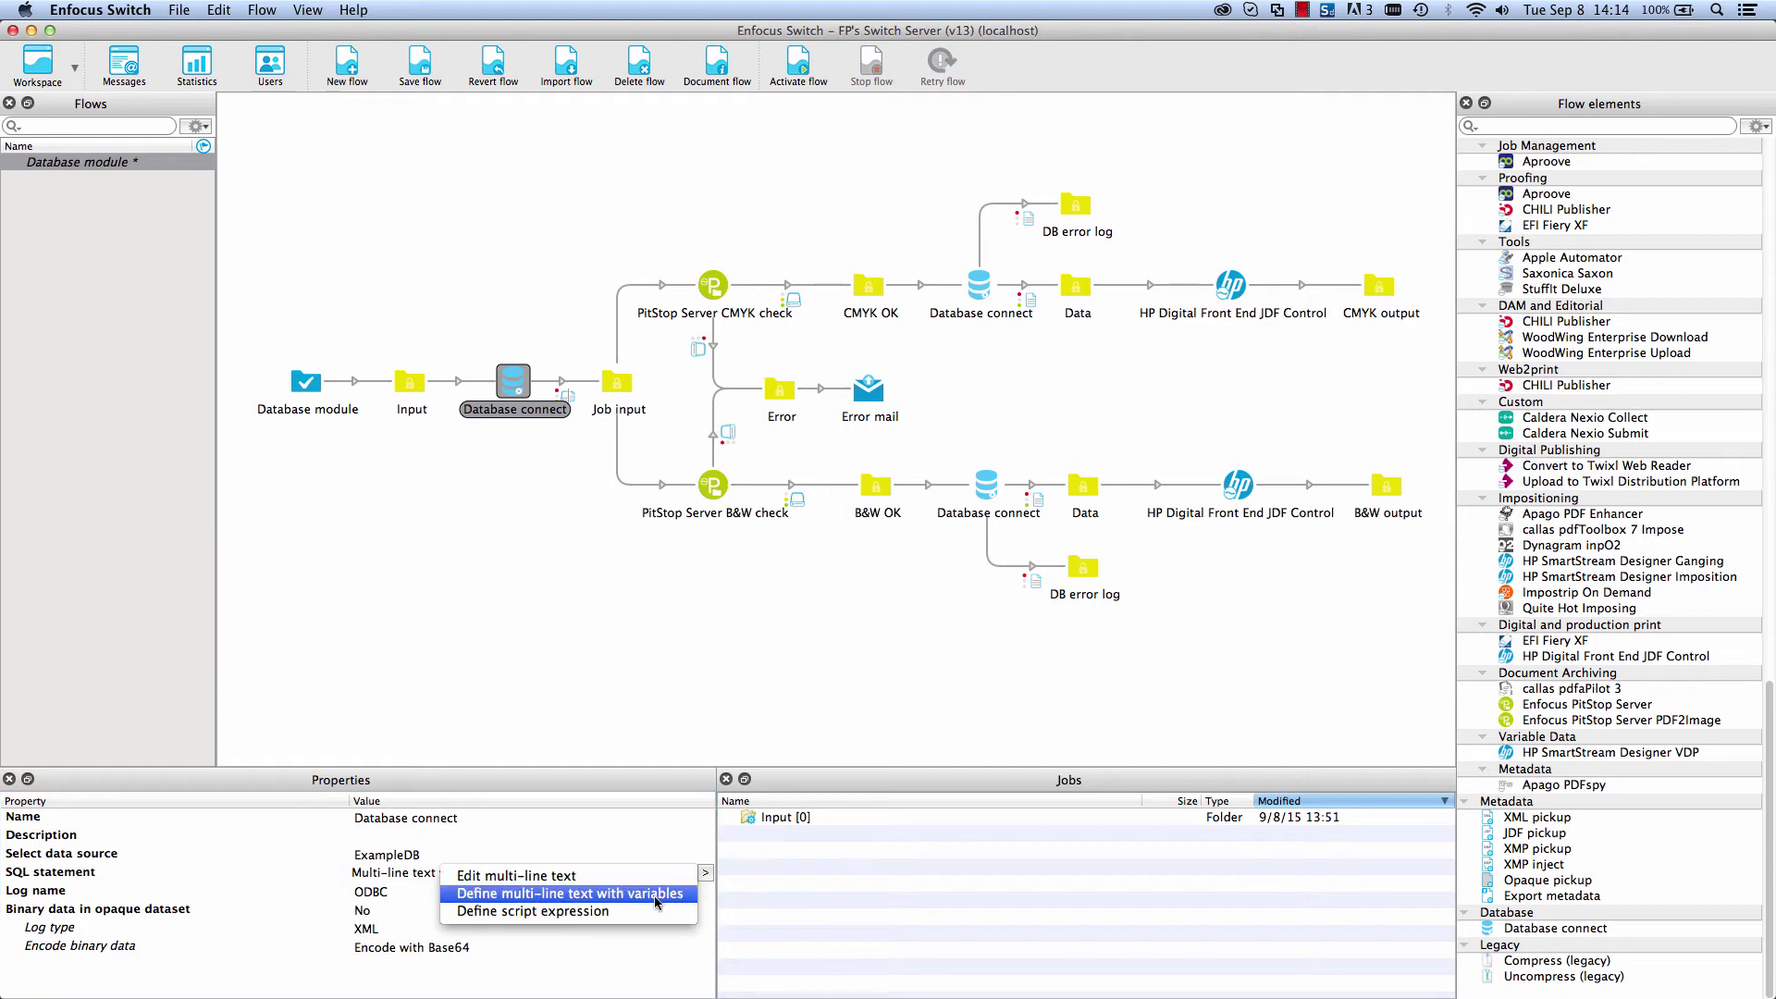
pyautogui.click(555, 894)
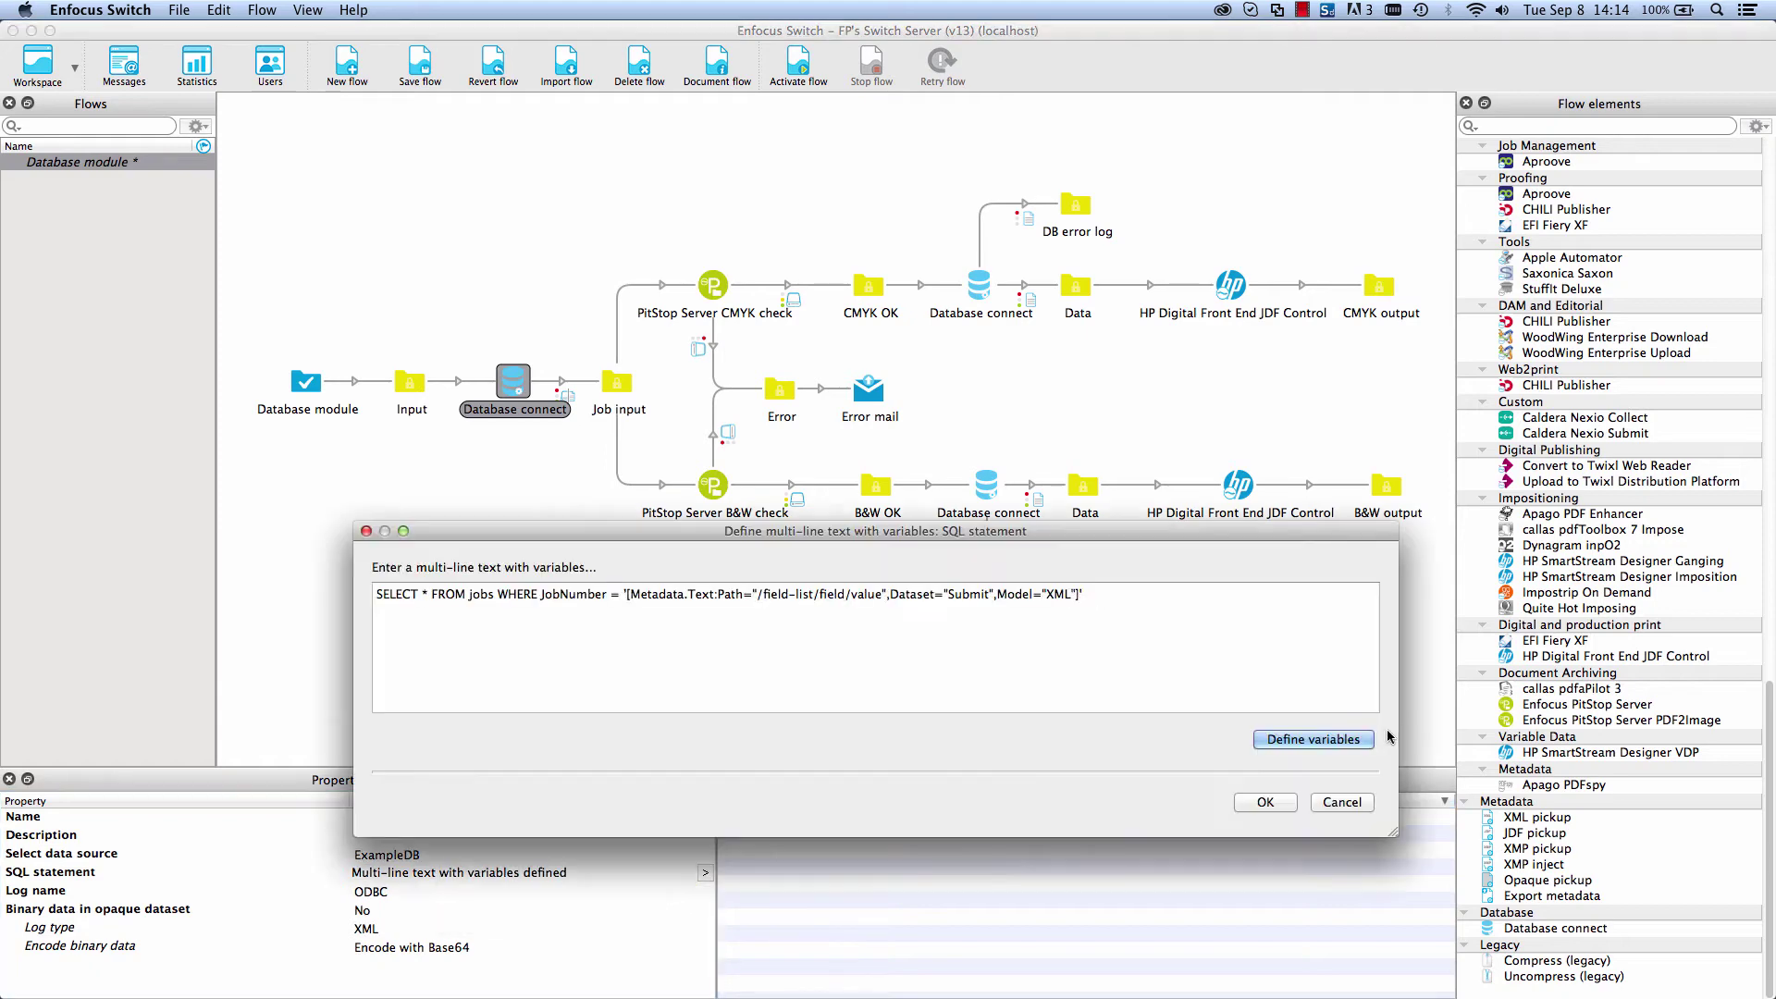
pyautogui.click(1282, 807)
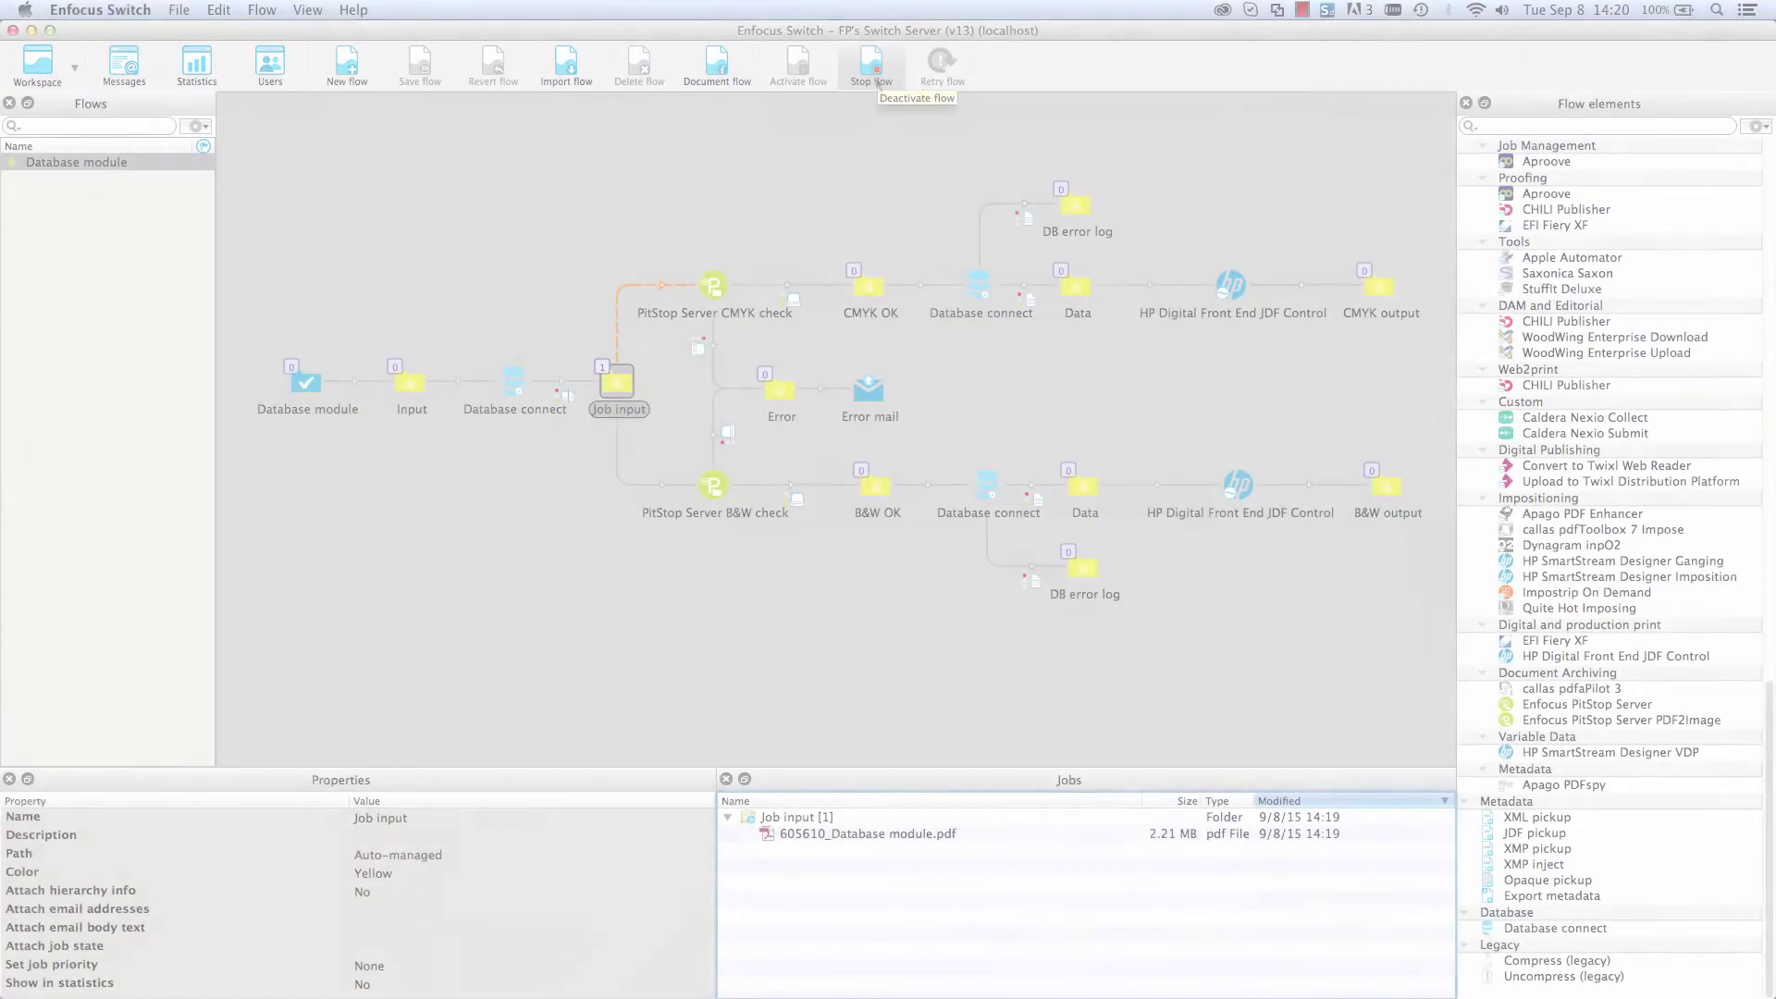
# Stop the running flow and define an include condition with variables on the CMYK connection.
pyautogui.click(877, 81)
pyautogui.click(651, 292)
pyautogui.rightClick(651, 292)
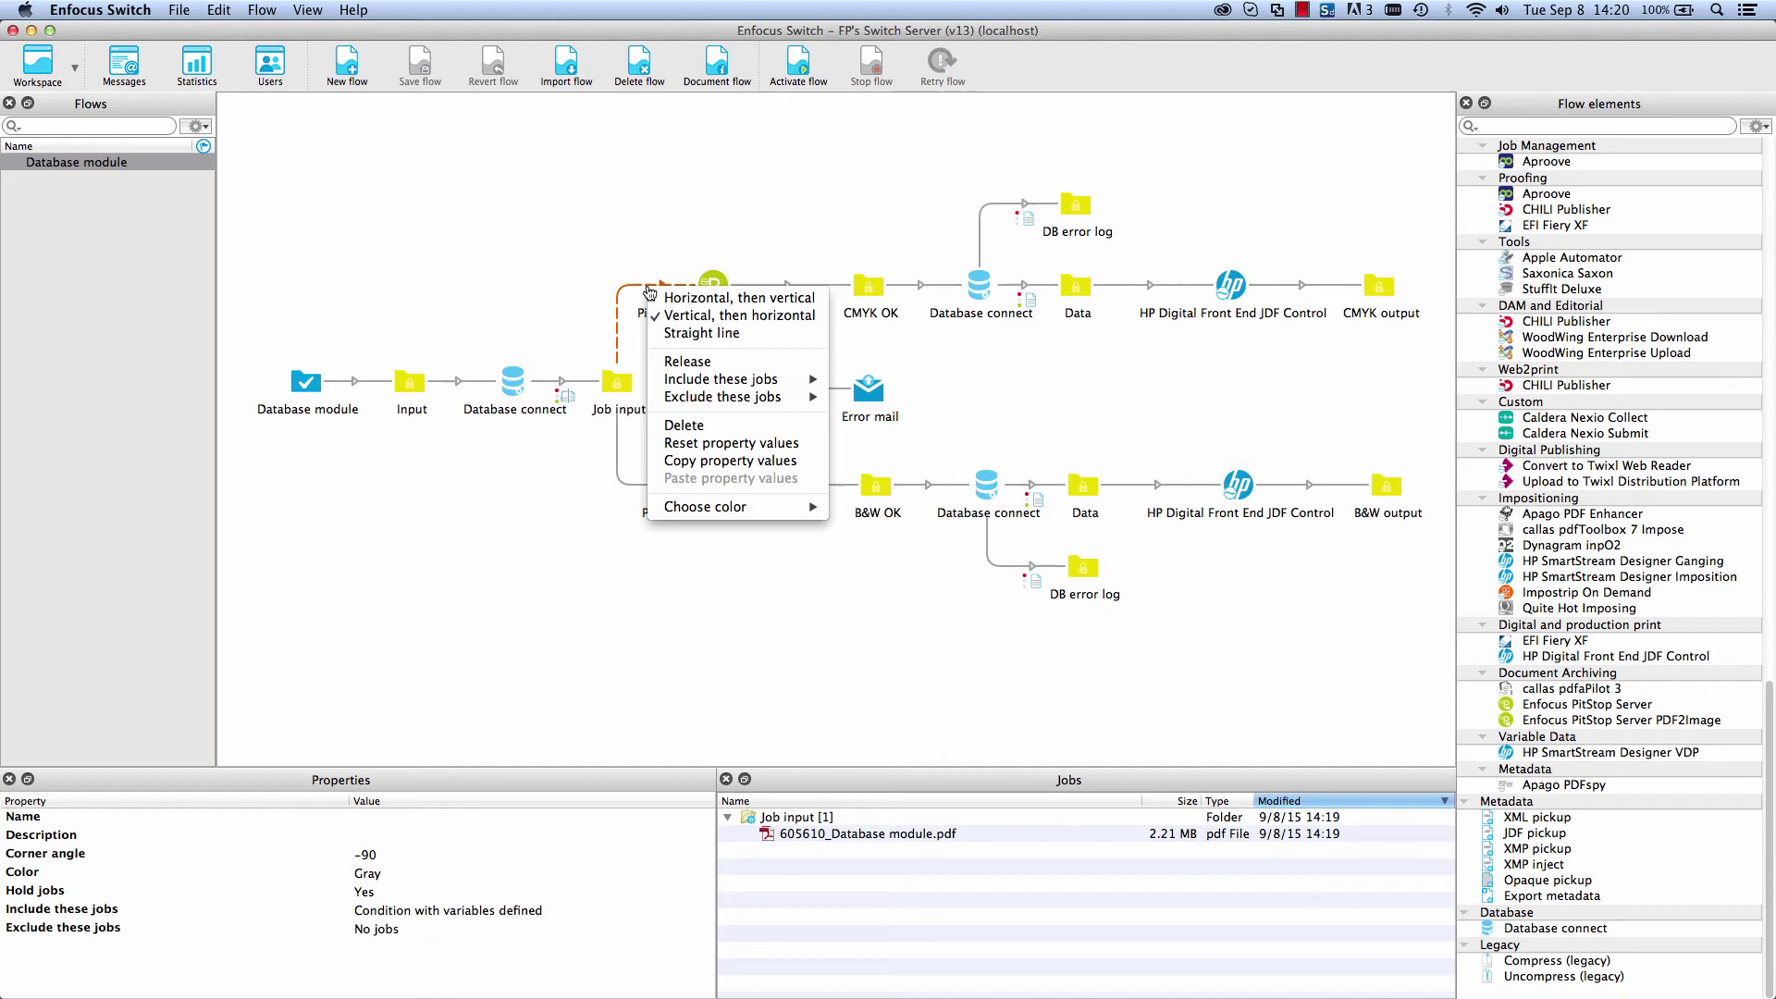
pyautogui.moveTo(795, 381)
pyautogui.click(888, 468)
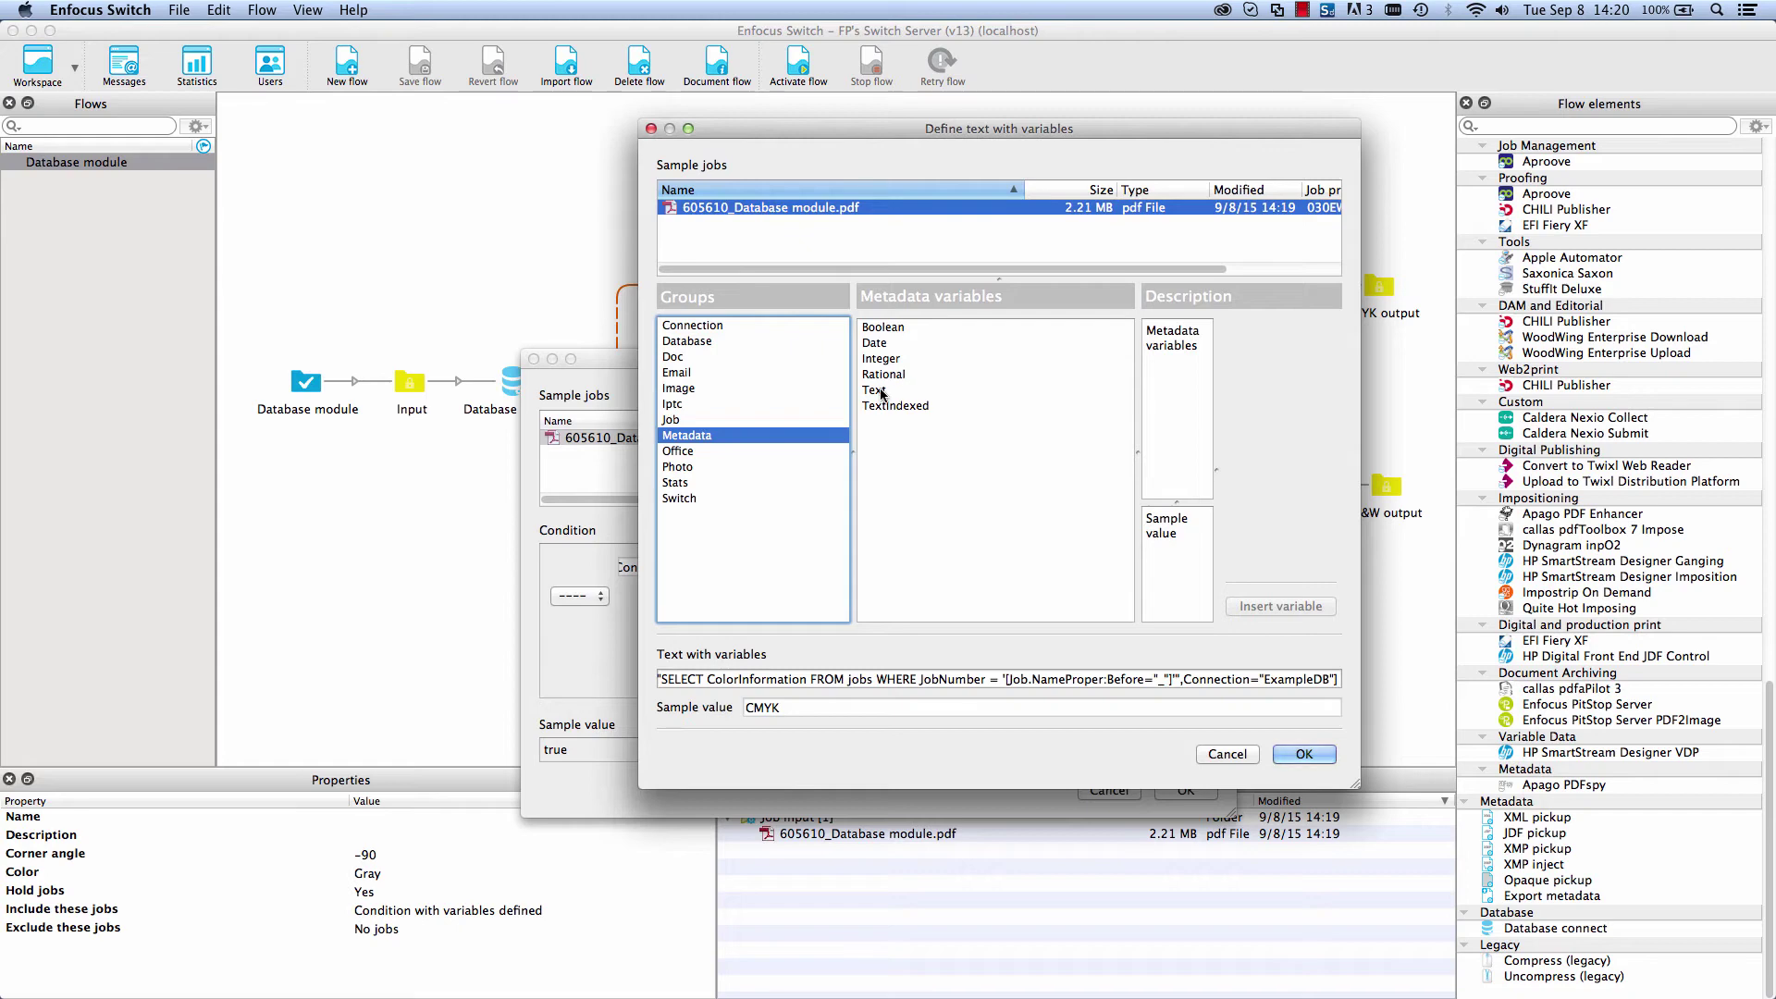
# Build a Text metadata location from the Log dataset, expanding the SQL result to its row columns.
pyautogui.click(884, 389)
pyautogui.click(1316, 342)
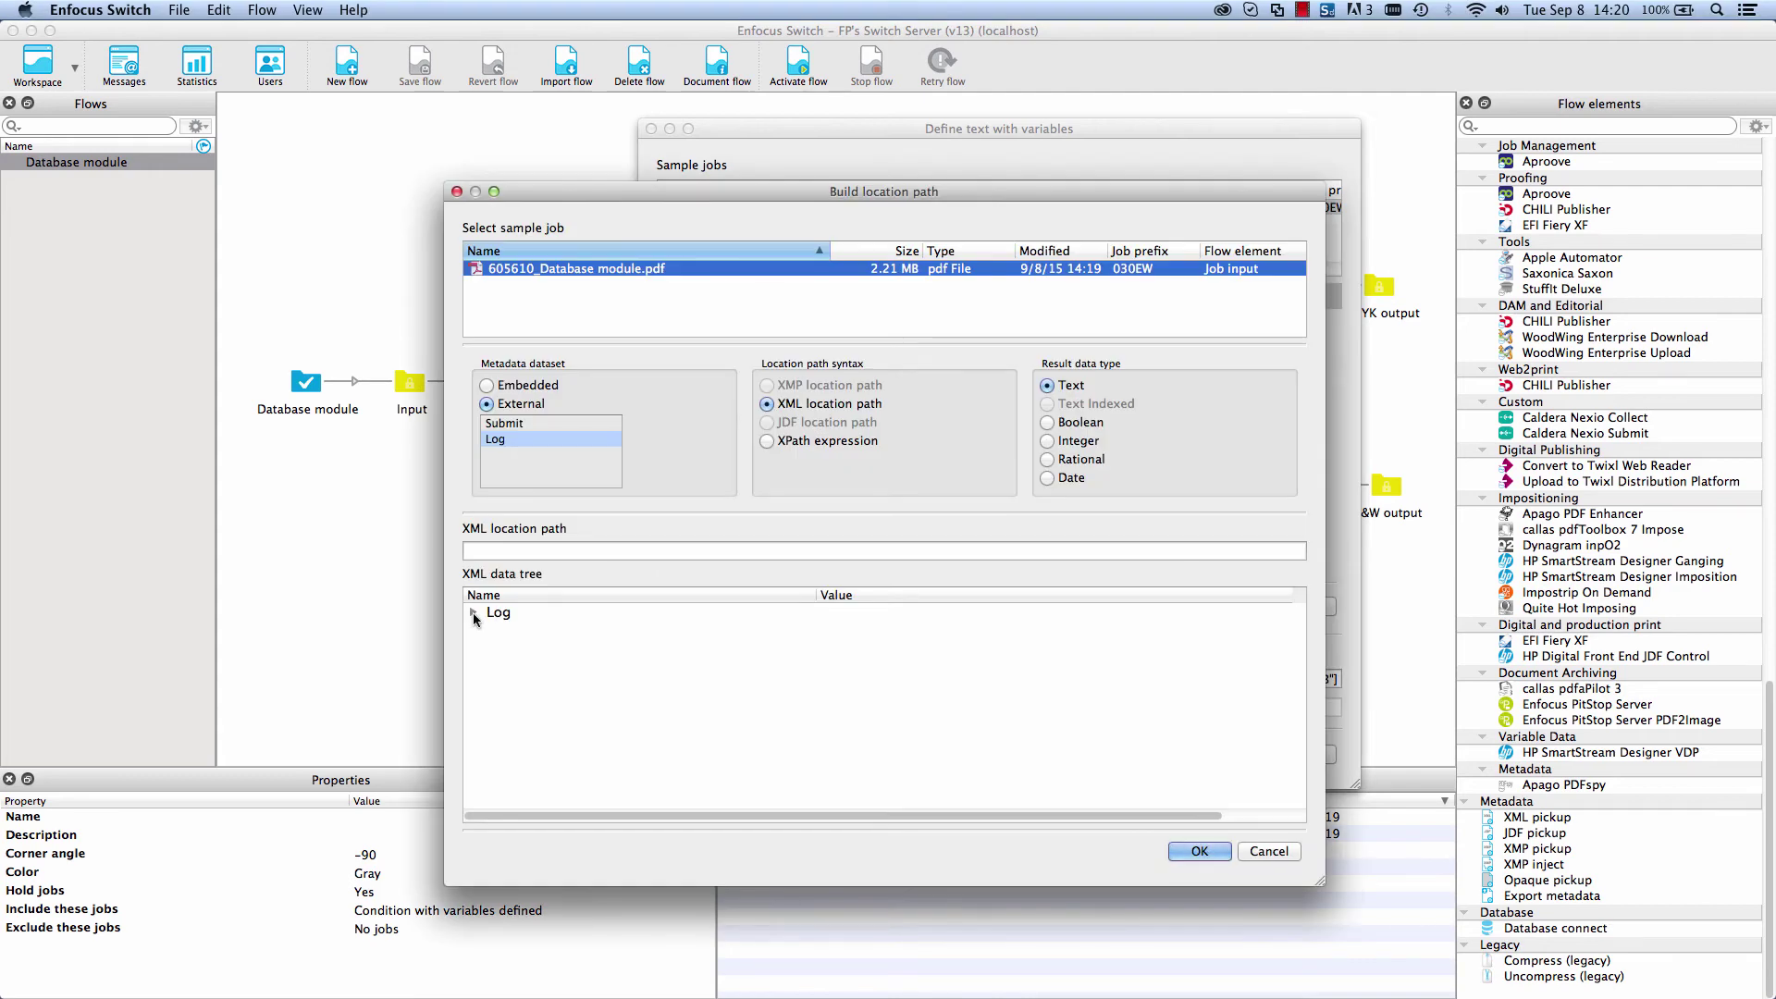
pyautogui.click(474, 613)
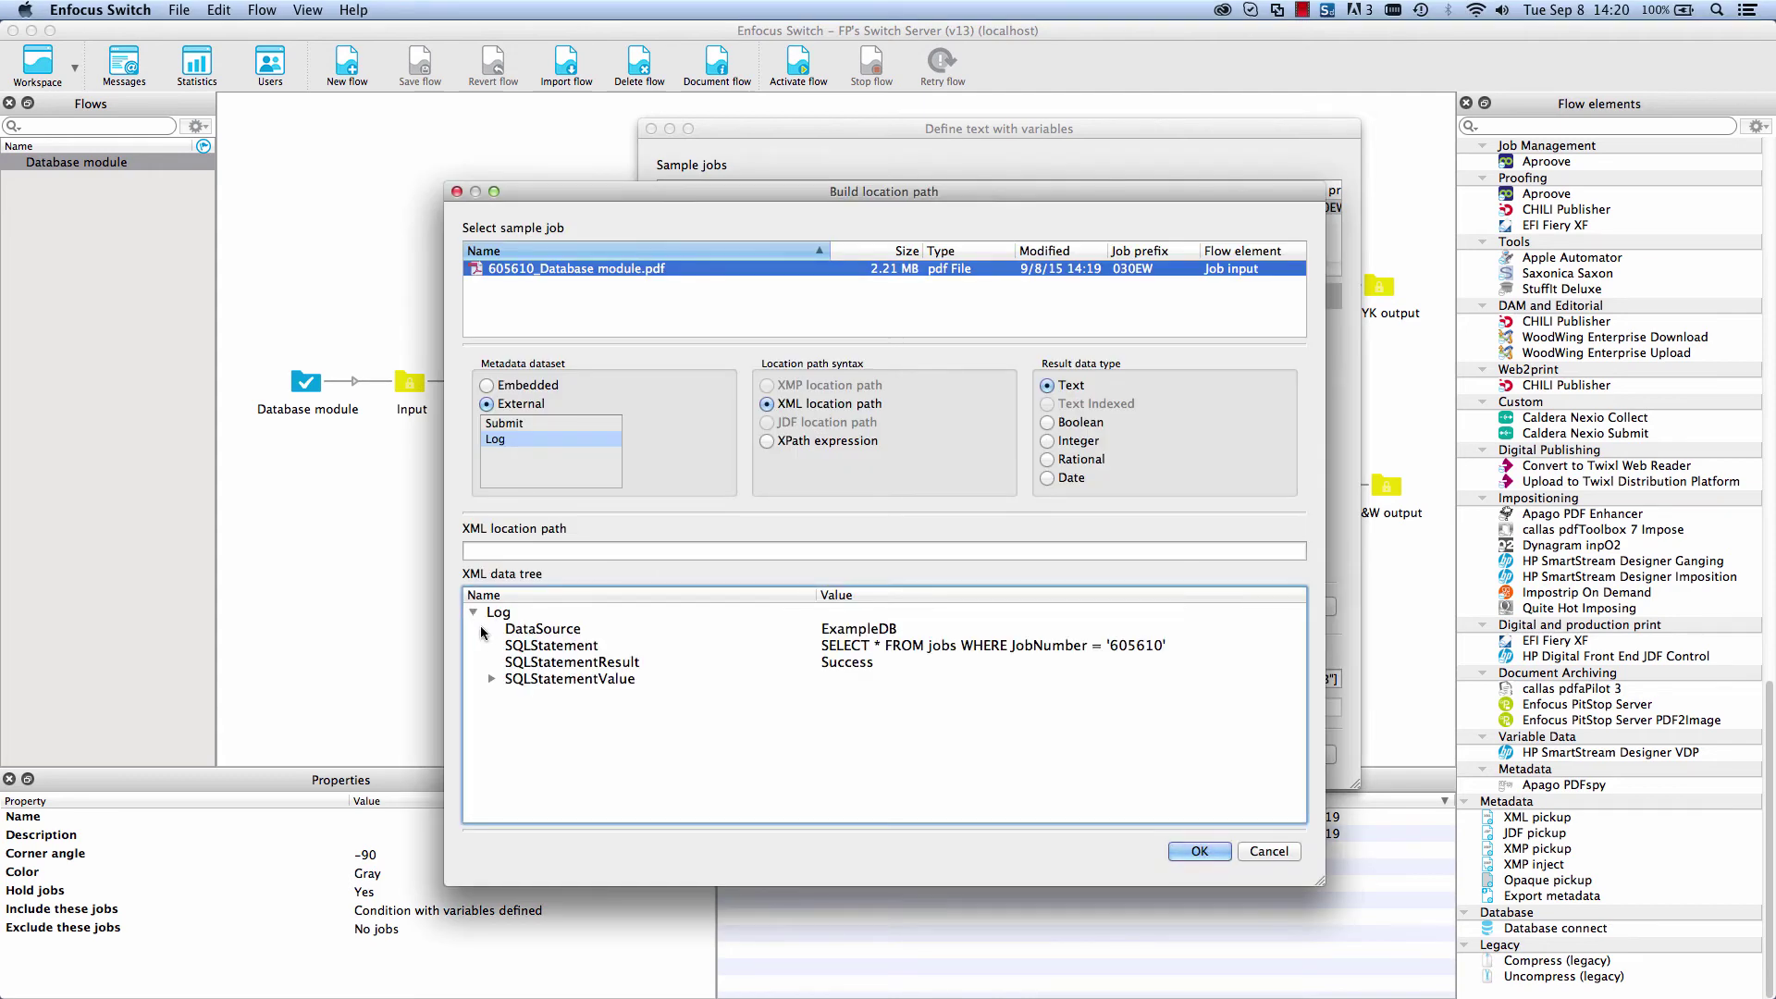
pyautogui.click(492, 679)
pyautogui.click(511, 696)
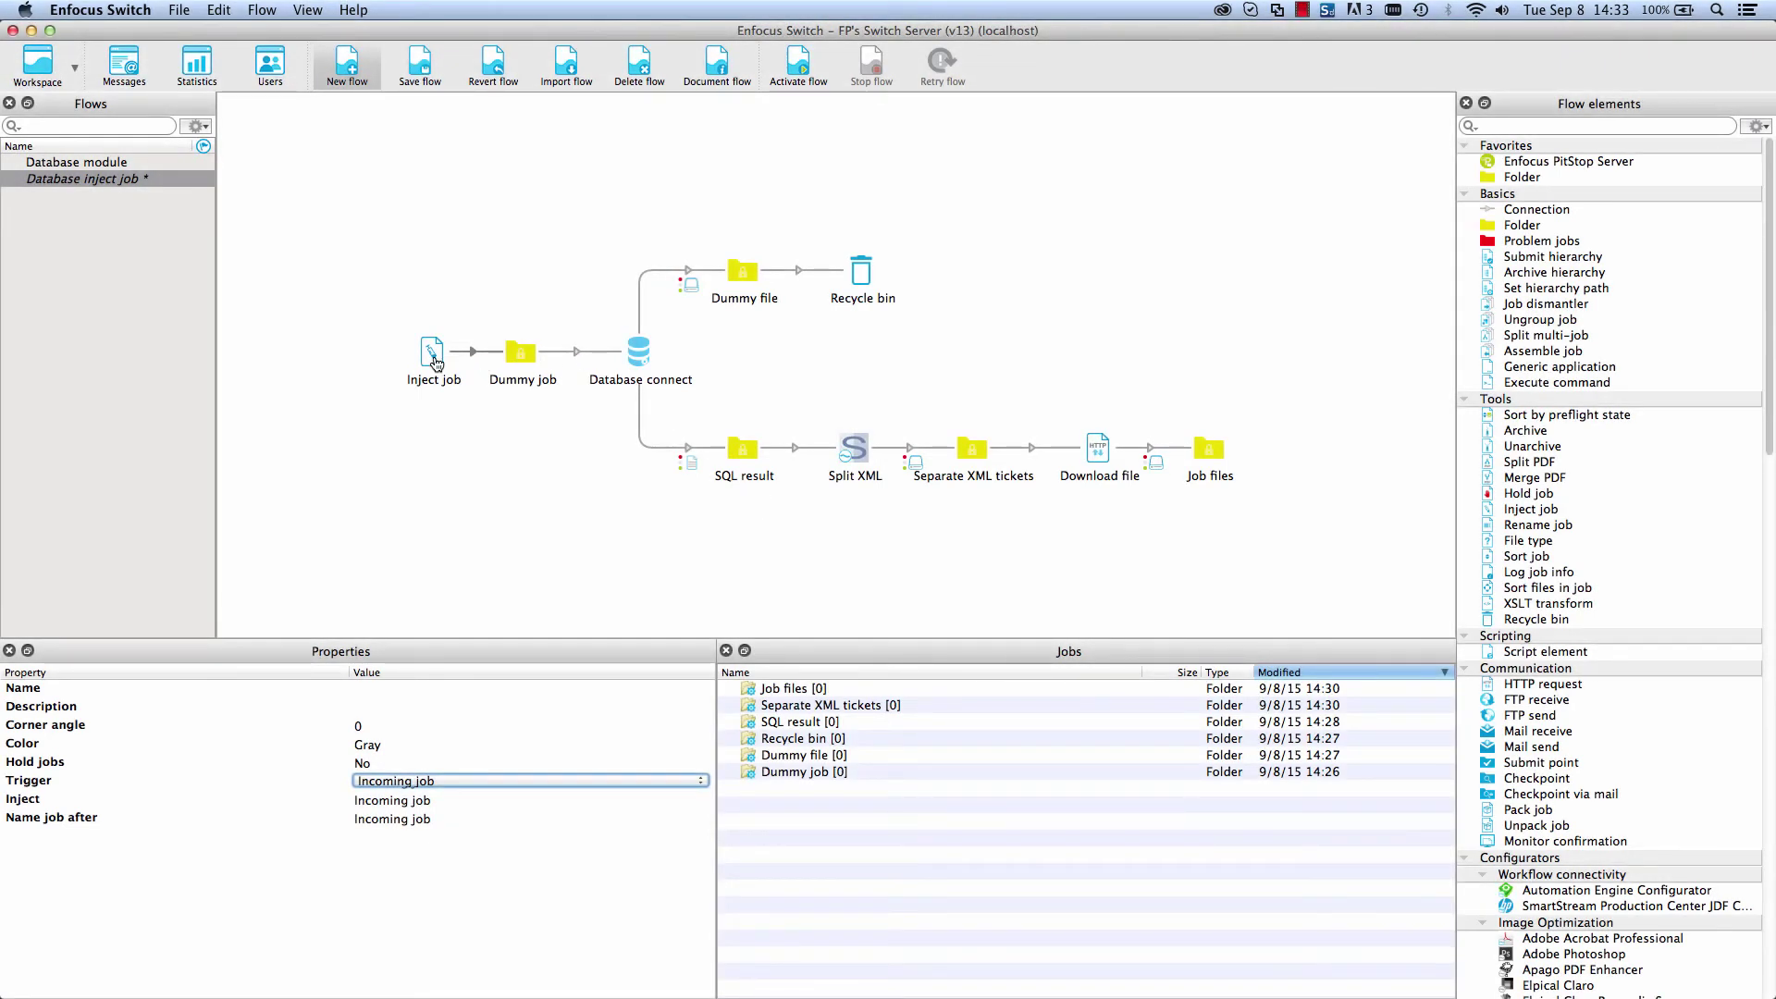
# Give the Inject job element a Time of day trigger, 5-minute repeat delay, and Dummy job as the injected job.
pyautogui.click(432, 353)
pyautogui.click(476, 353)
pyautogui.click(426, 784)
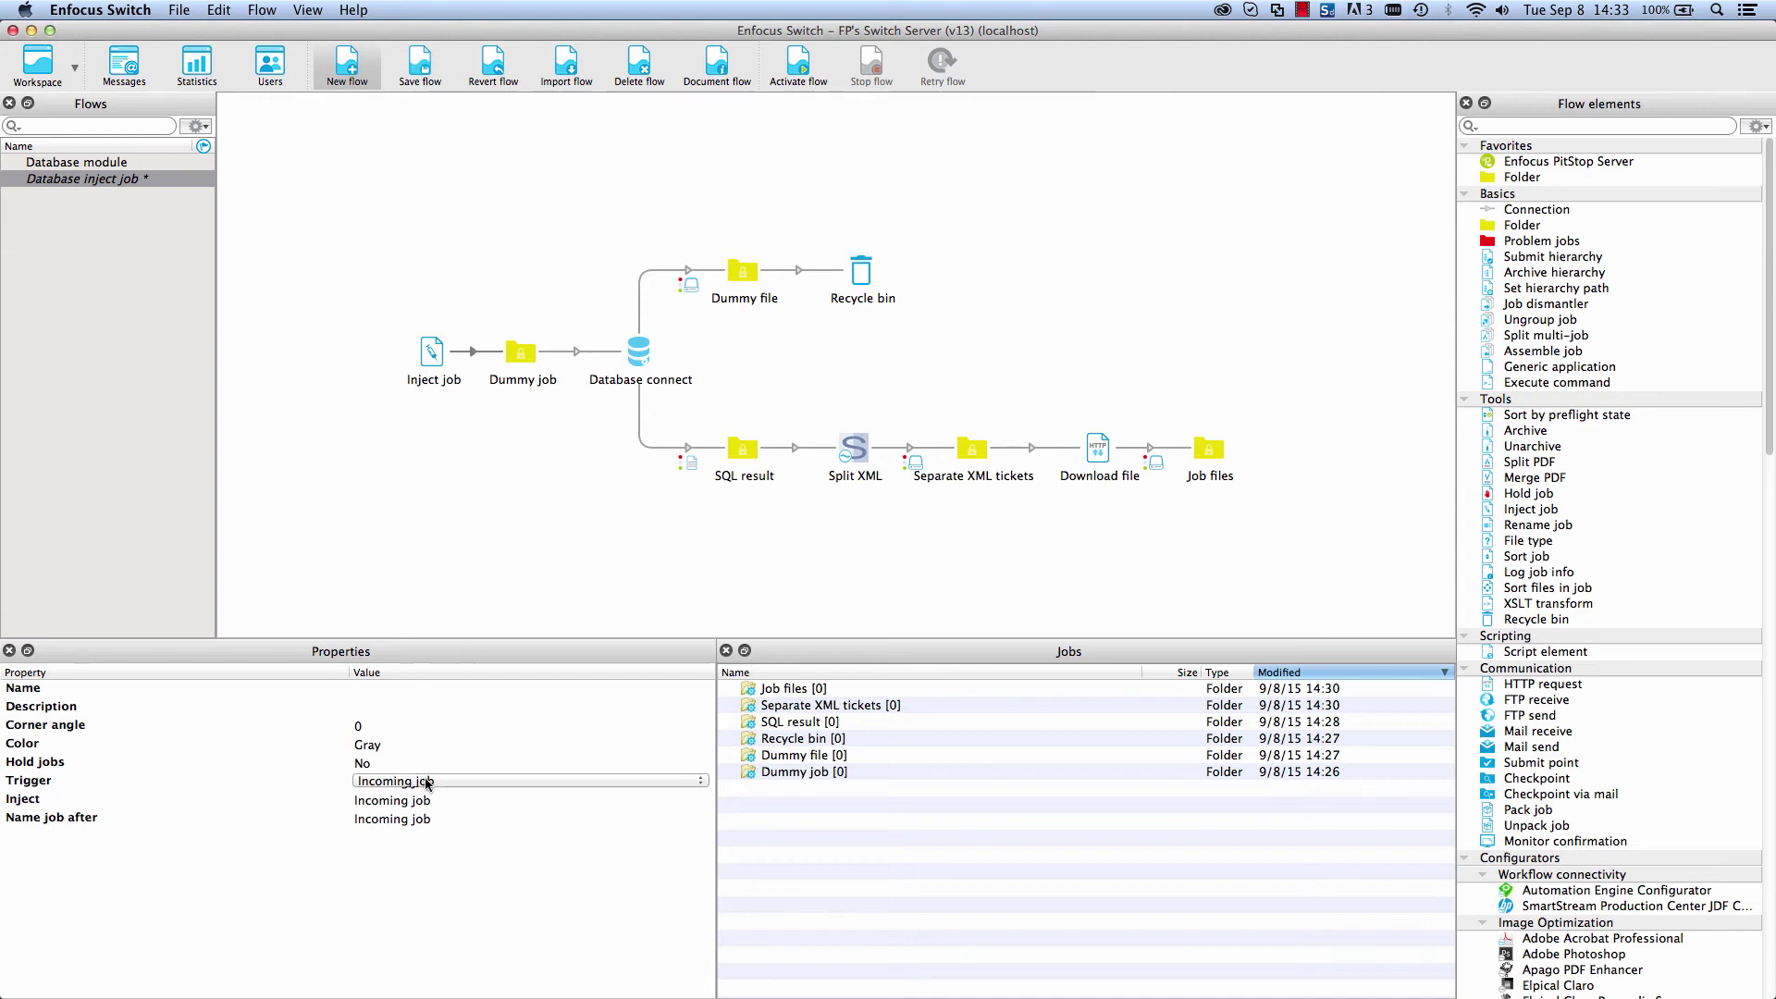
pyautogui.click(426, 784)
pyautogui.click(416, 820)
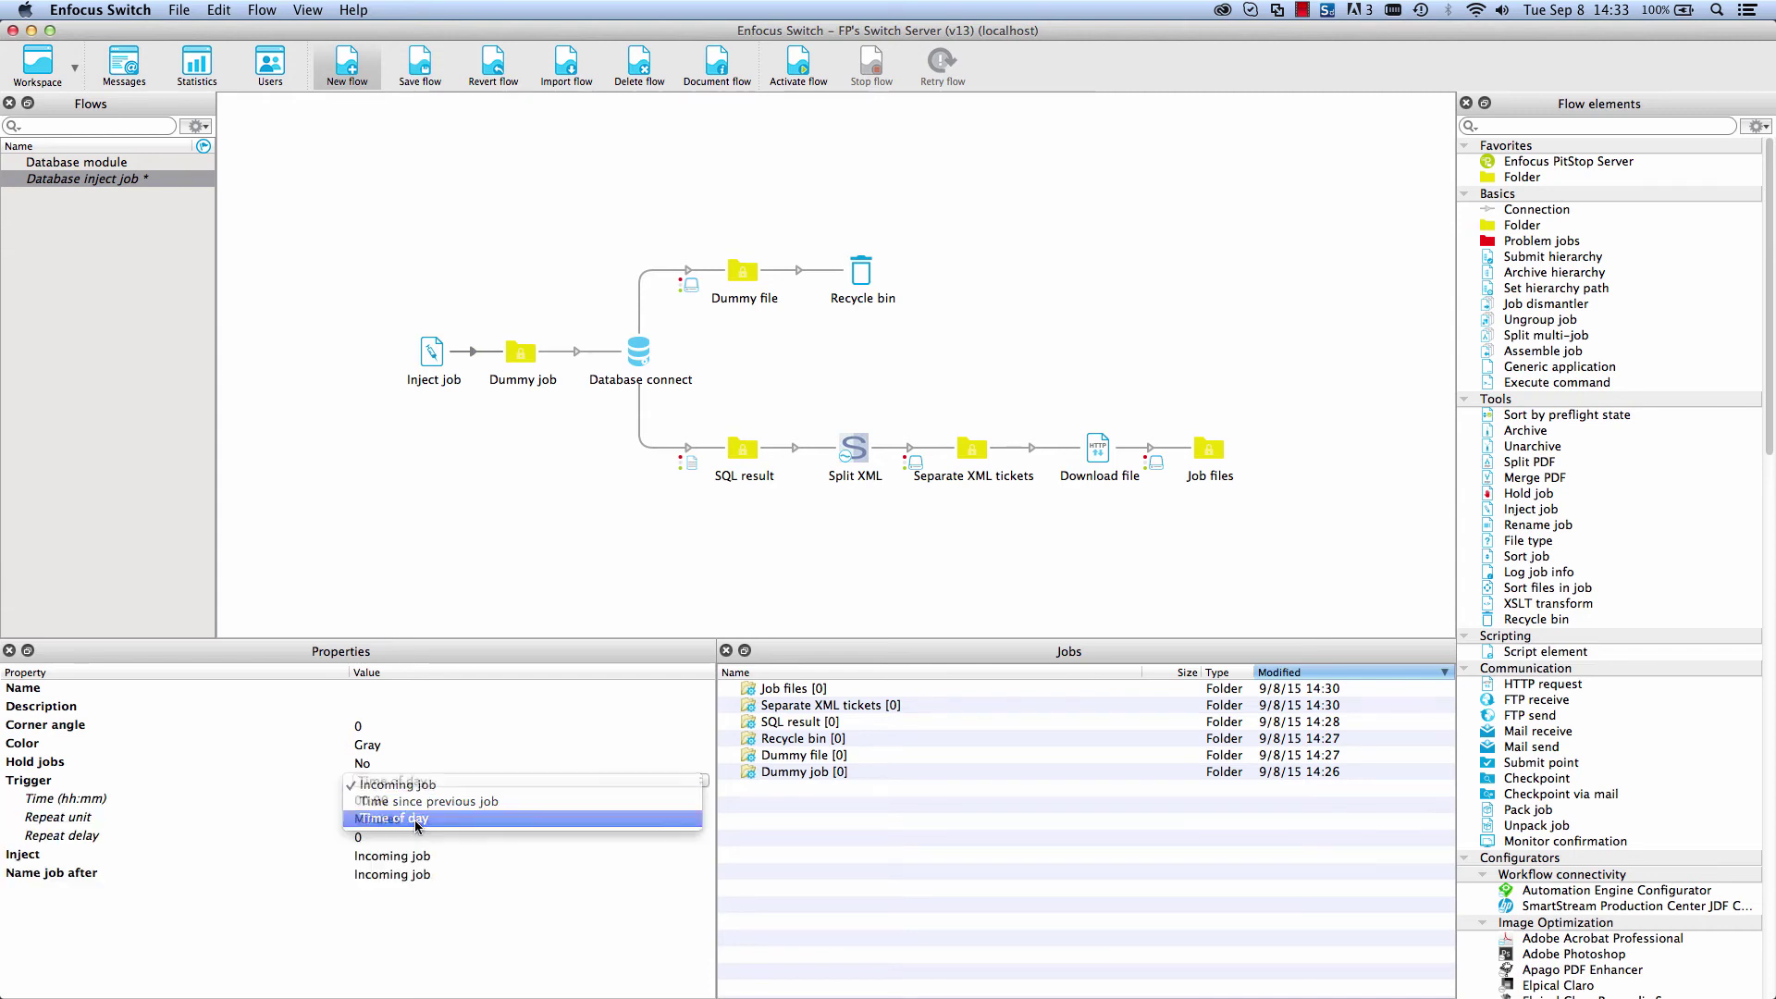
pyautogui.click(368, 837)
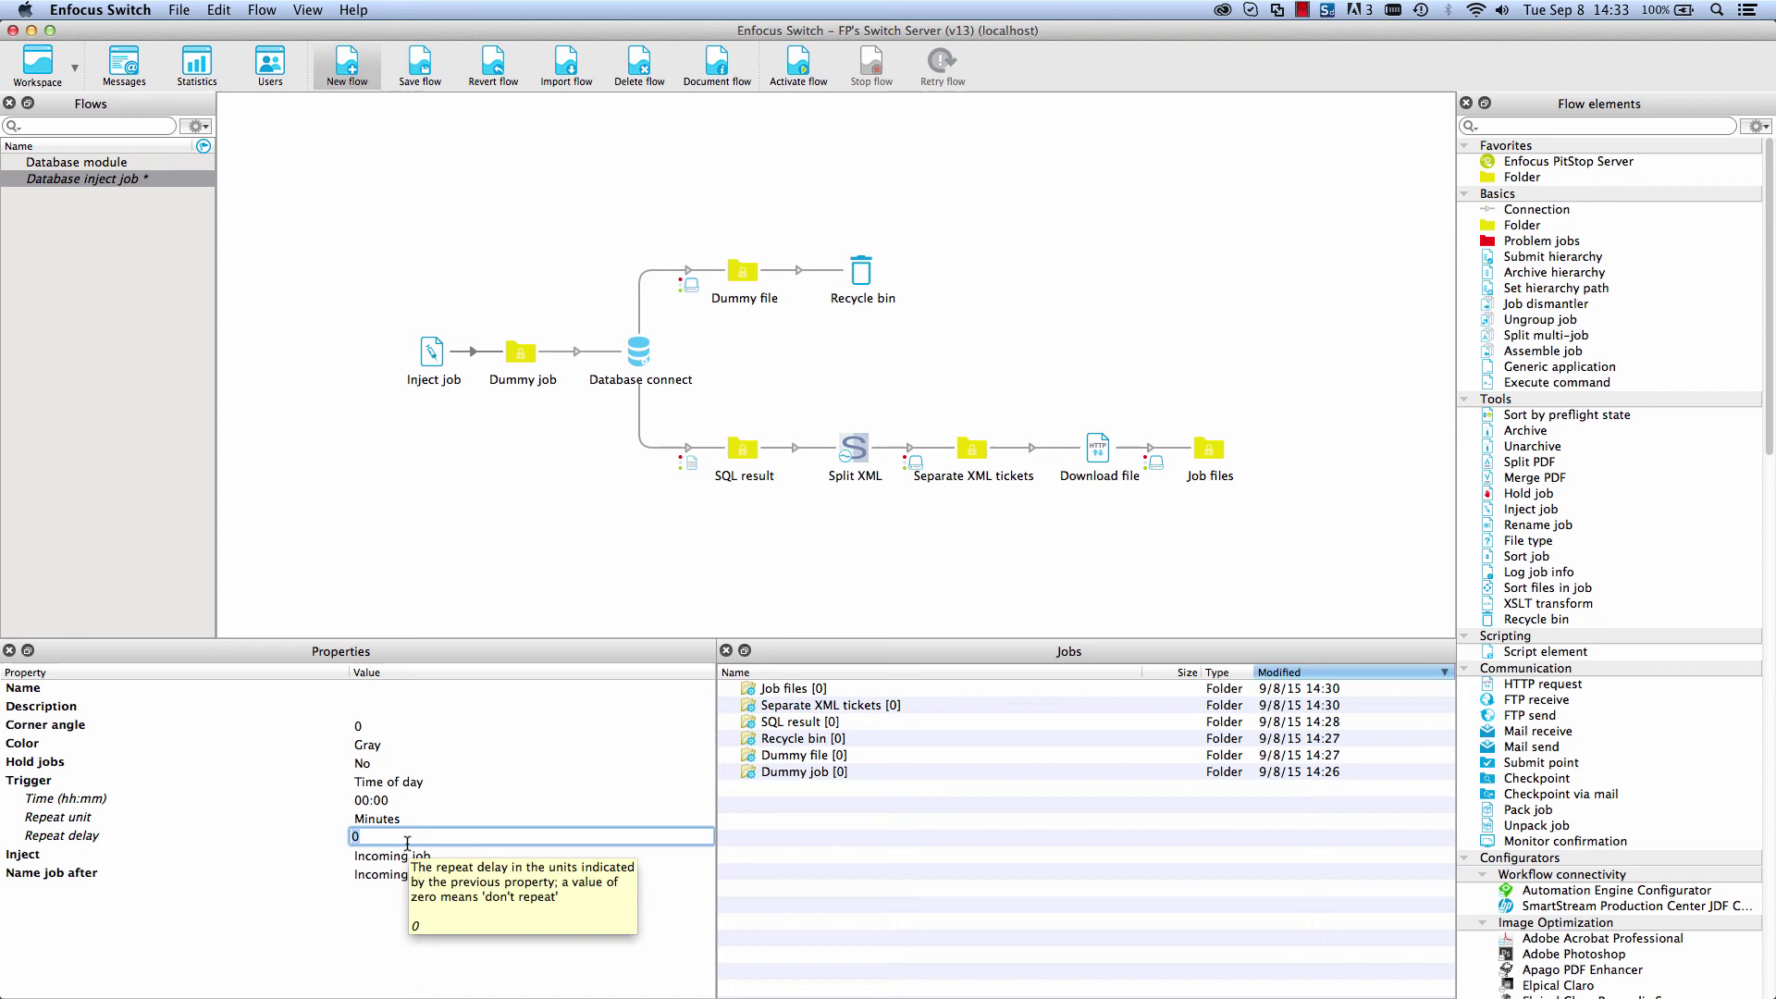
pyautogui.write('5')
pyautogui.press('Return')
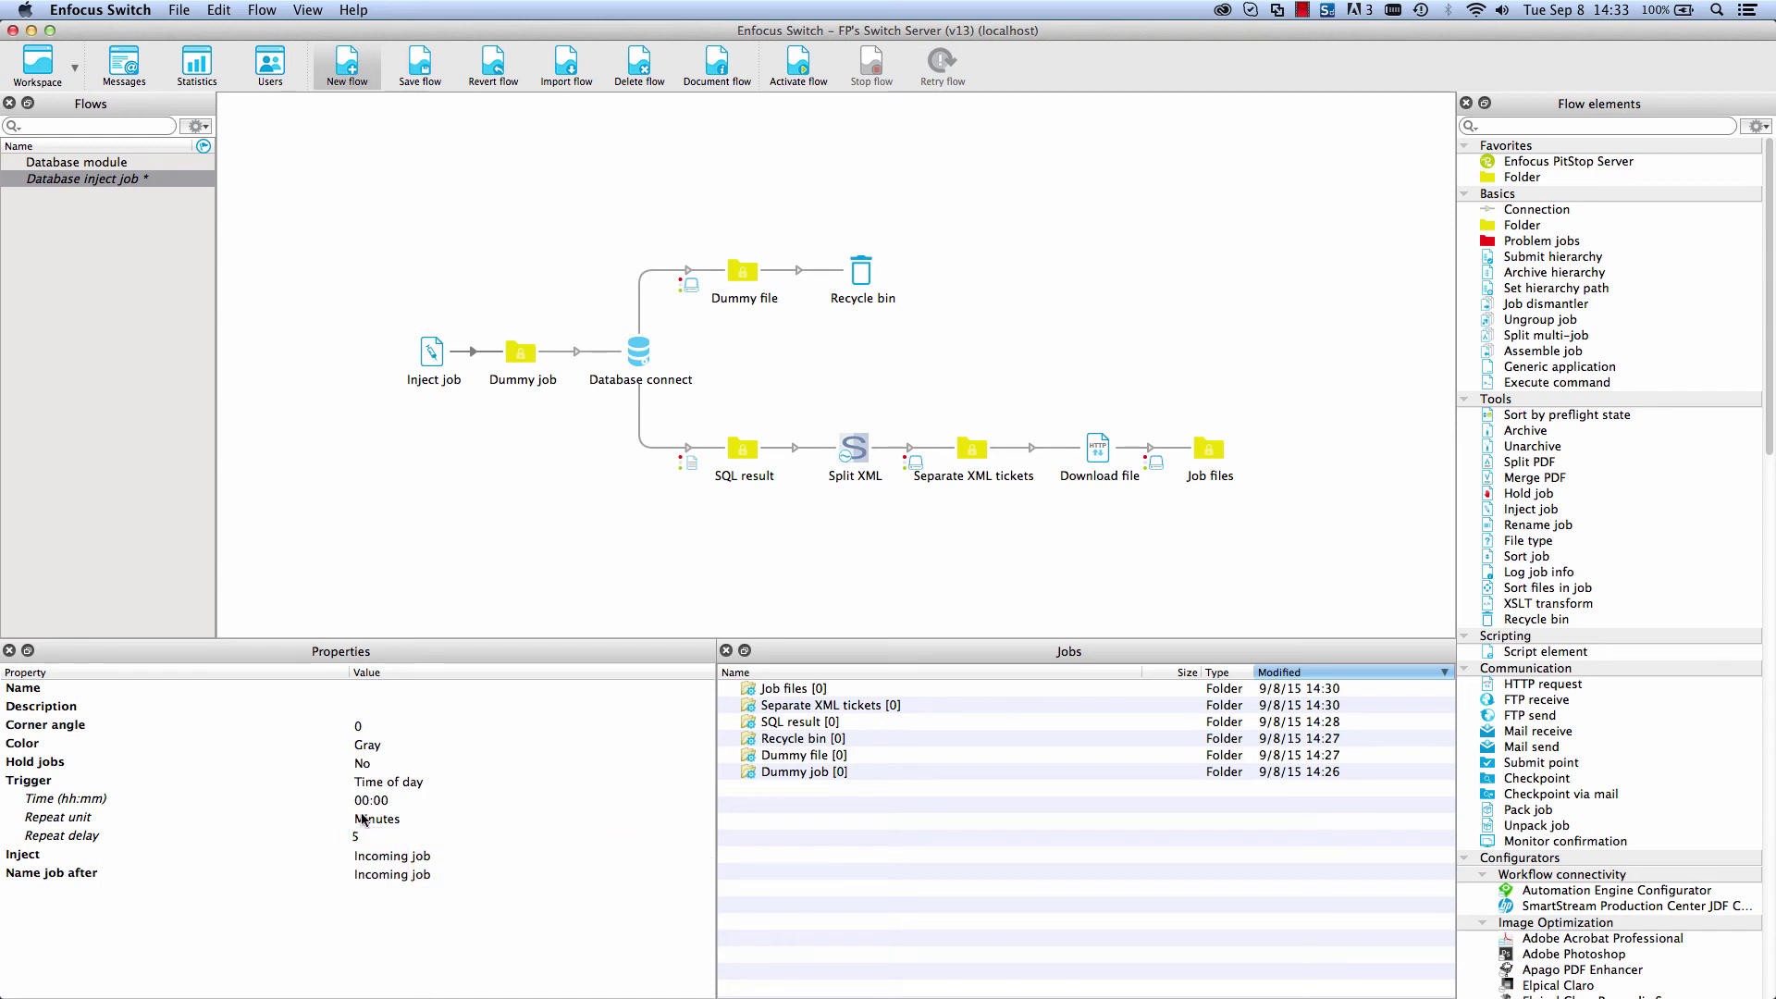
pyautogui.click(394, 860)
pyautogui.click(392, 879)
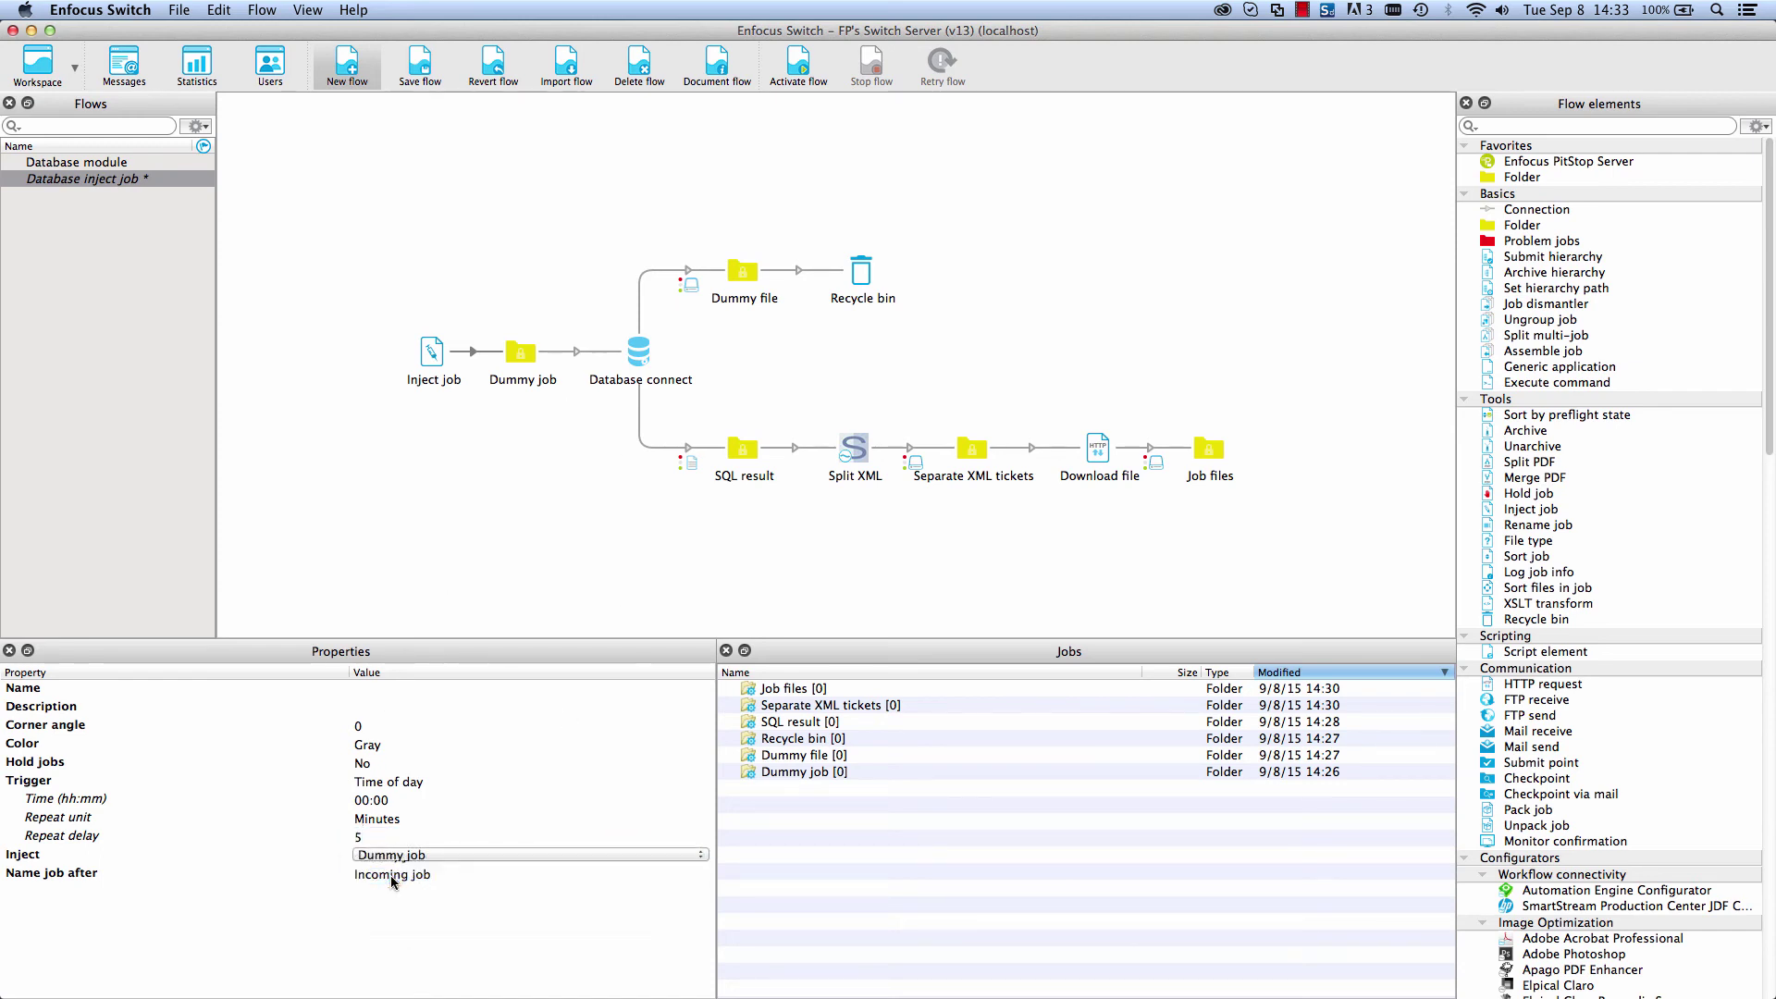